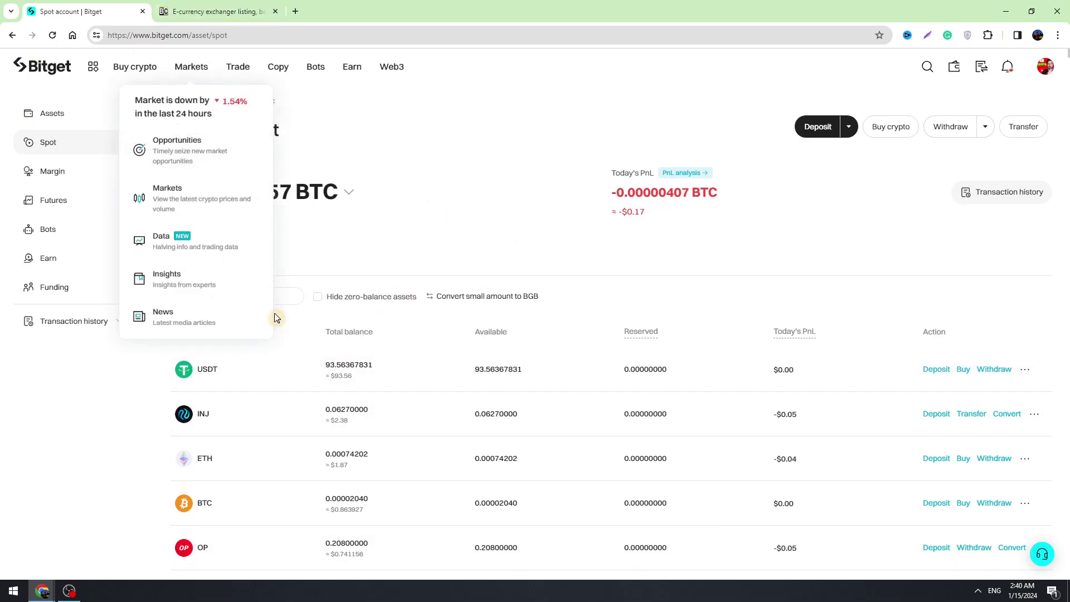
# Switch to the BestChange tab and browse its exchange rate listing.
pyautogui.click(203, 10)
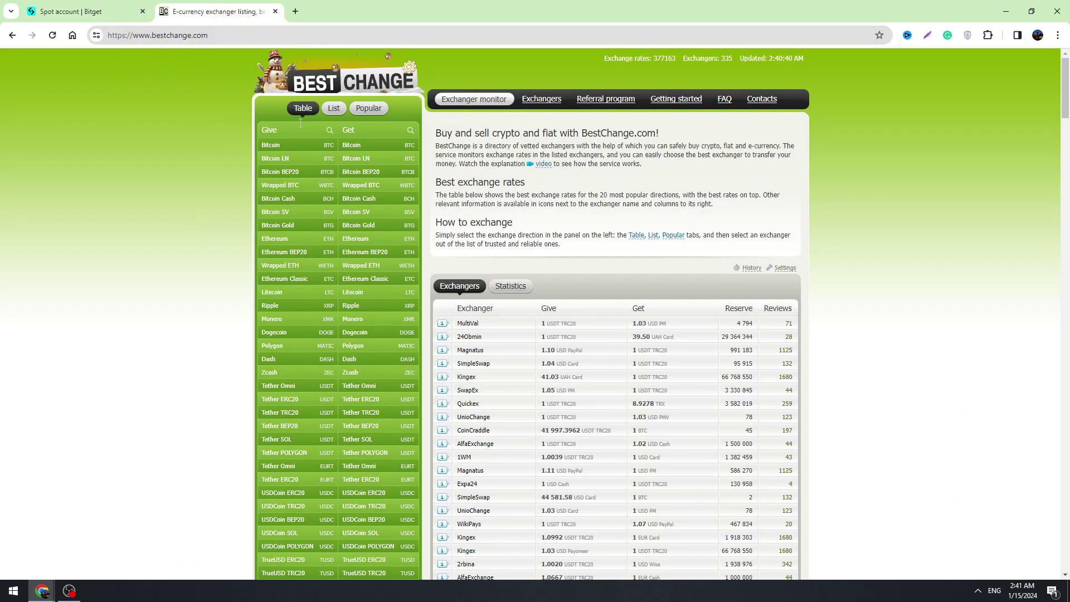
pyautogui.scroll(-3, 300, 223)
pyautogui.scroll(3, 235, 341)
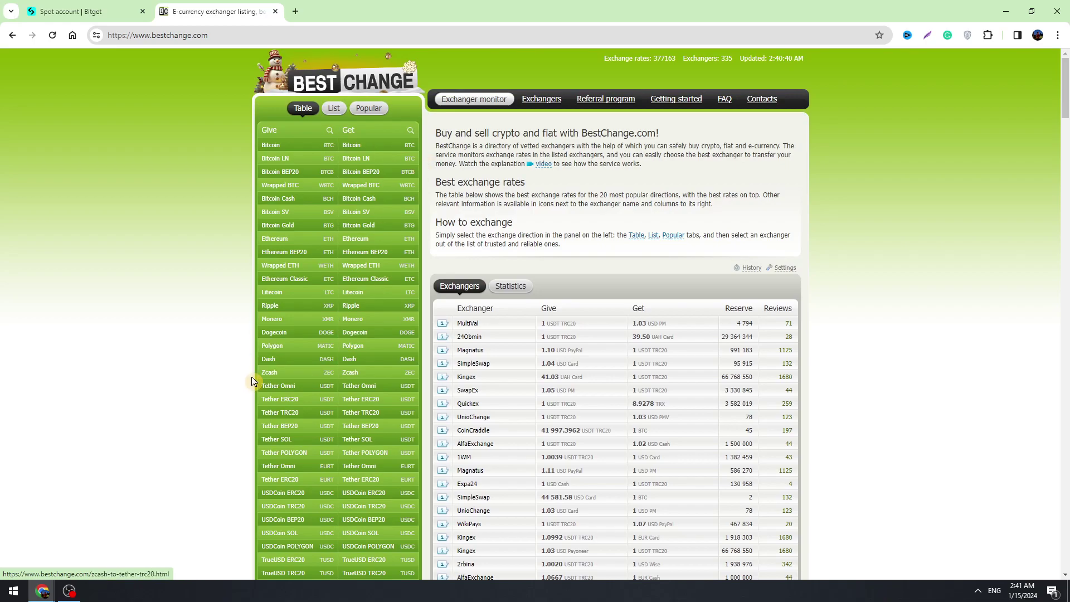
pyautogui.scroll(-3, 262, 368)
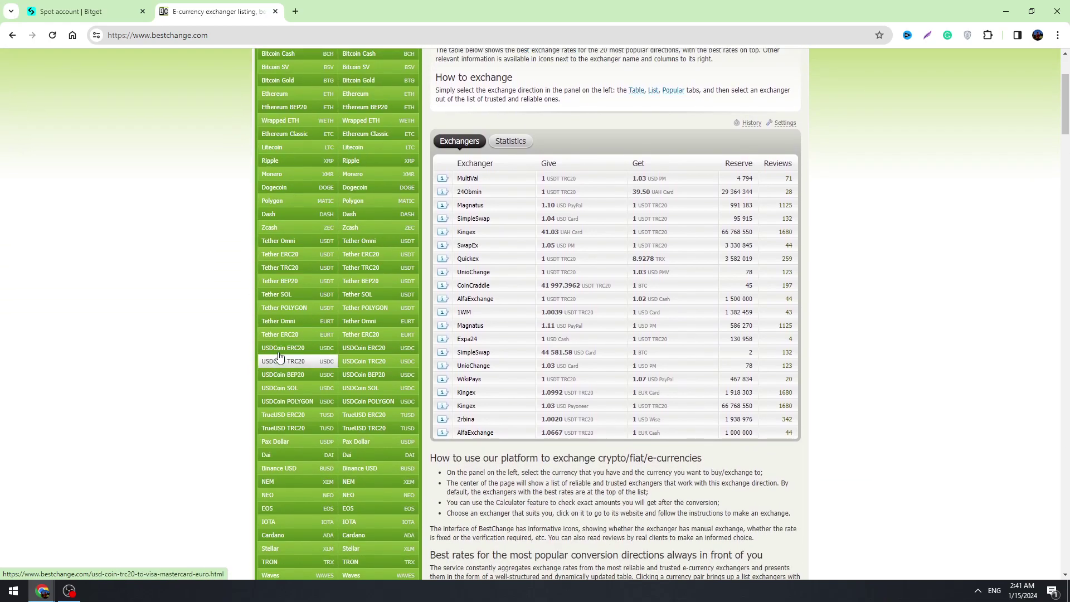
pyautogui.scroll(2, 280, 357)
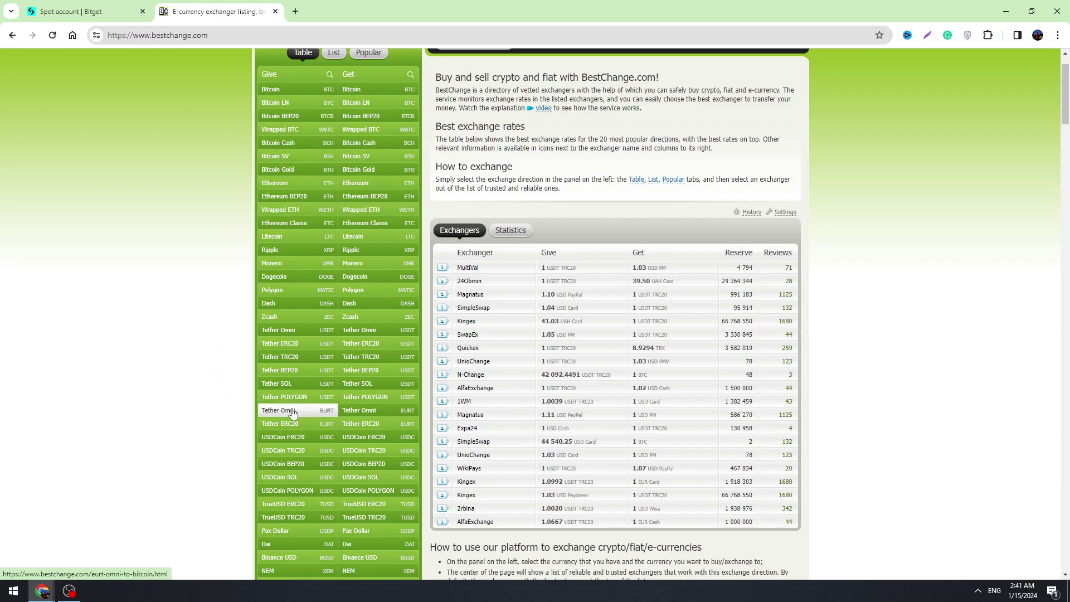
pyautogui.scroll(-3, 365, 289)
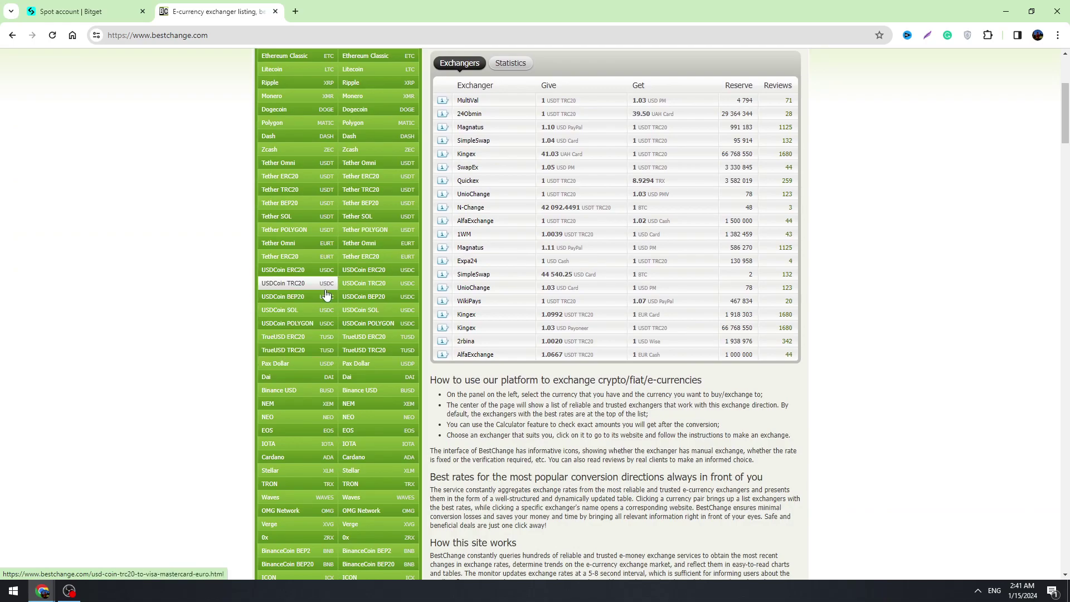
# Check the Bitget spot account, then return to BestChange's 20 most popular directions.
pyautogui.click(83, 11)
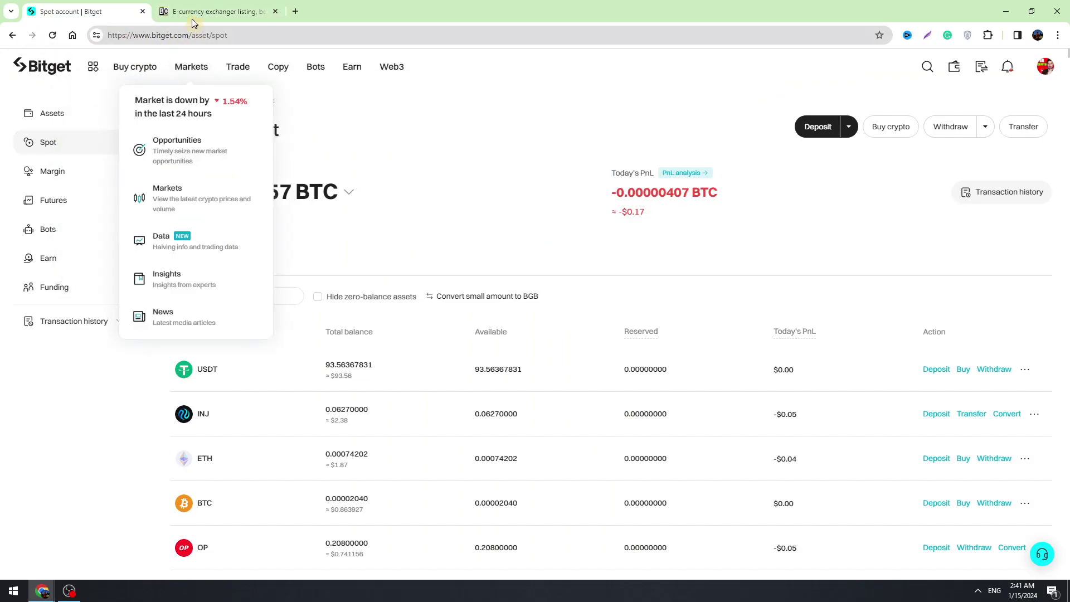
pyautogui.click(204, 4)
pyautogui.scroll(3, 273, 346)
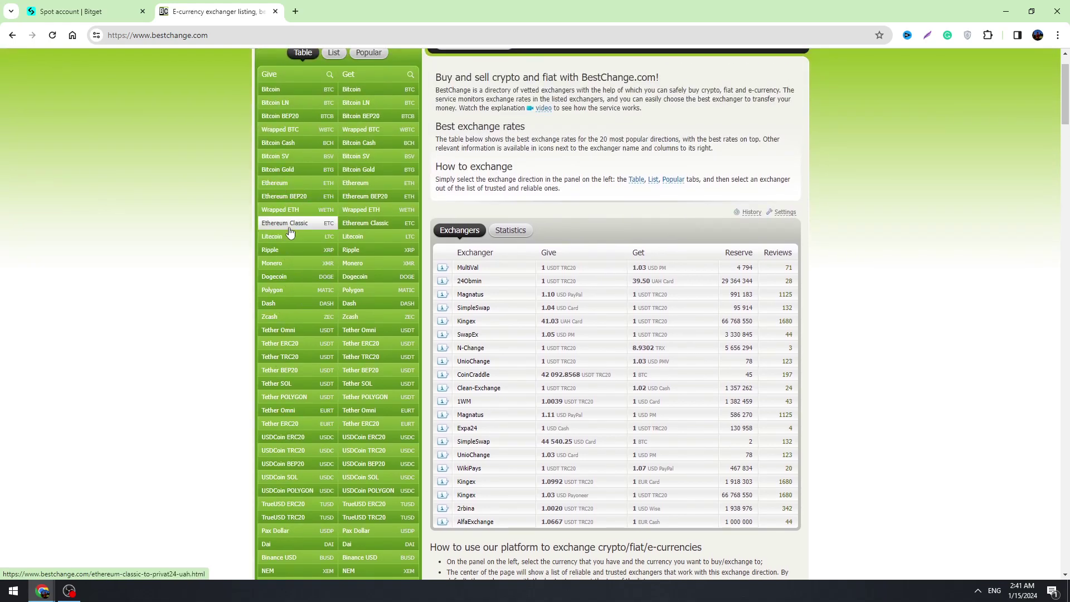
pyautogui.scroll(2, 278, 100)
pyautogui.hotkey('ctrl', 'shift', 'Tab')
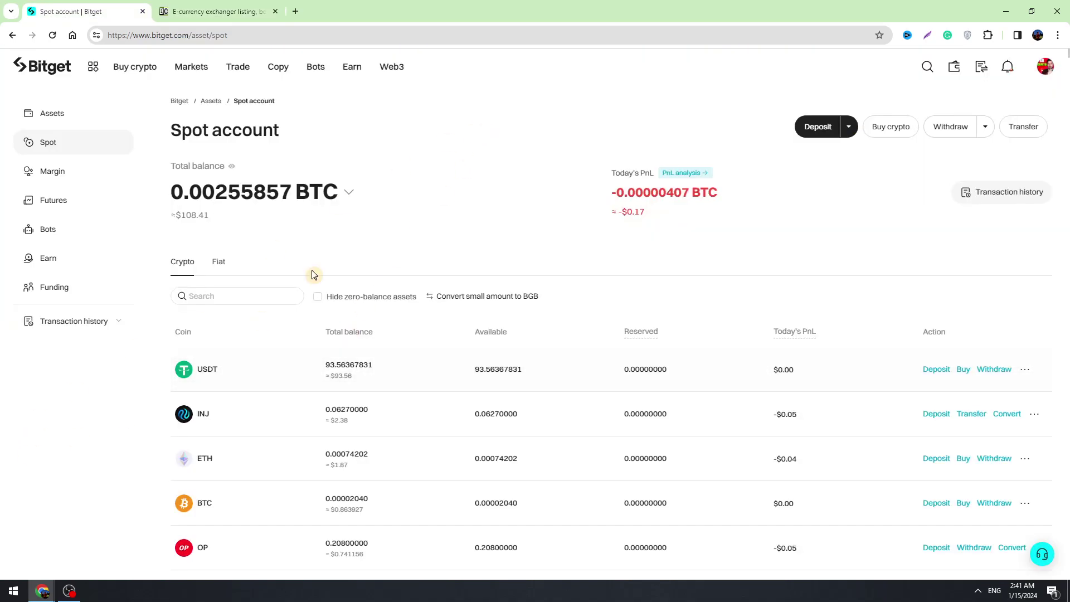
pyautogui.scroll(-3, 288, 367)
pyautogui.scroll(3, 288, 366)
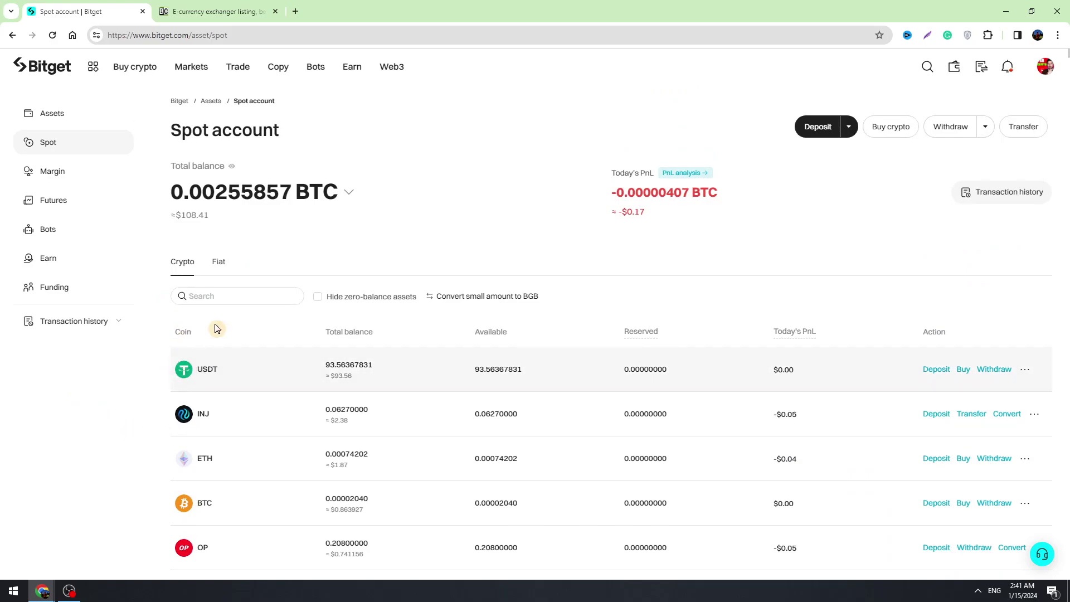
pyautogui.hotkey('ctrl', 'Tab')
pyautogui.scroll(-2, 287, 390)
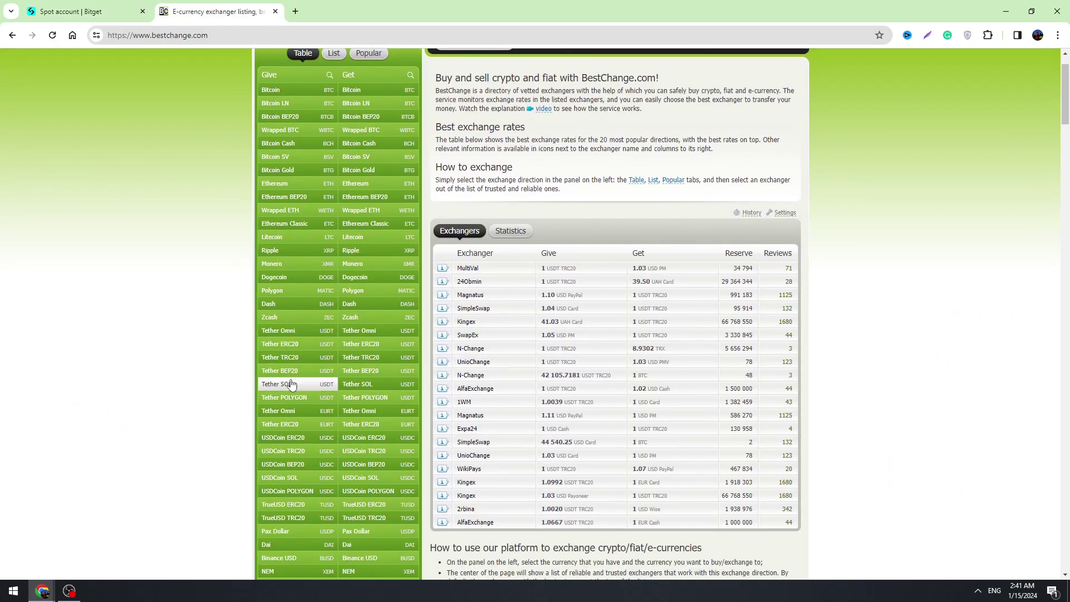
pyautogui.scroll(1, 302, 325)
pyautogui.scroll(-1, 301, 325)
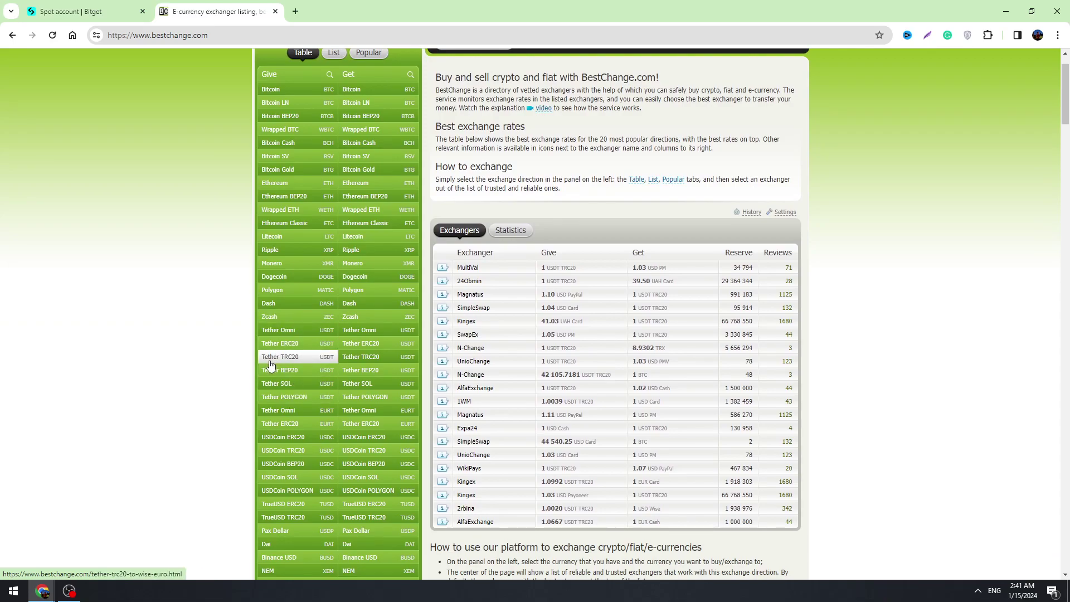
# Choose Tether TRC20 to give and PayPal USD to get, with Magnatus leading at 1.070000.
pyautogui.click(292, 359)
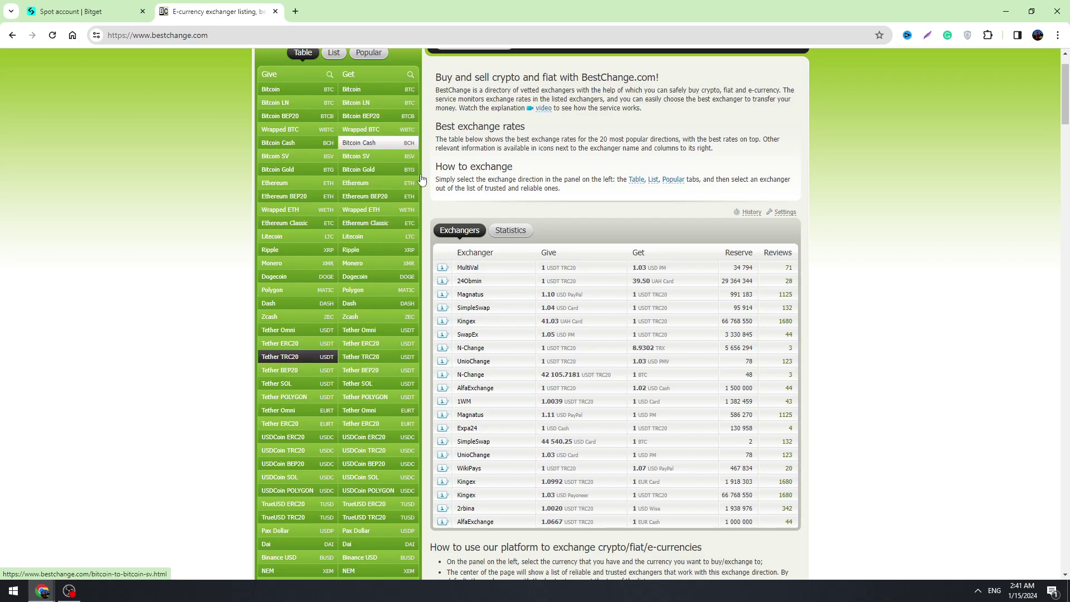
pyautogui.scroll(-7, 368, 273)
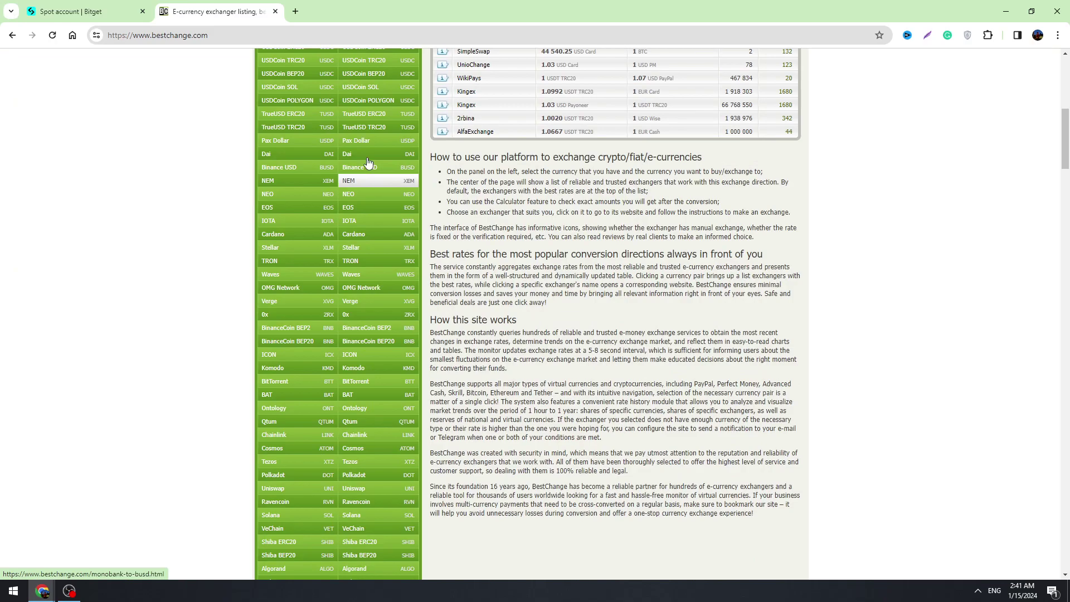
pyautogui.scroll(-3, 362, 268)
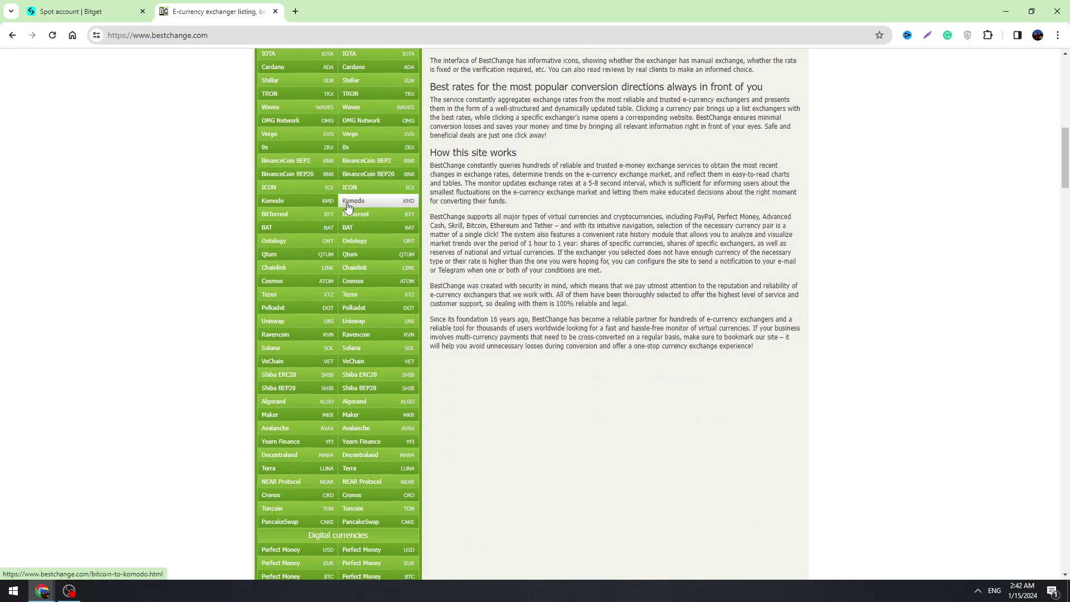
pyautogui.scroll(-4, 365, 279)
pyautogui.scroll(-2, 374, 353)
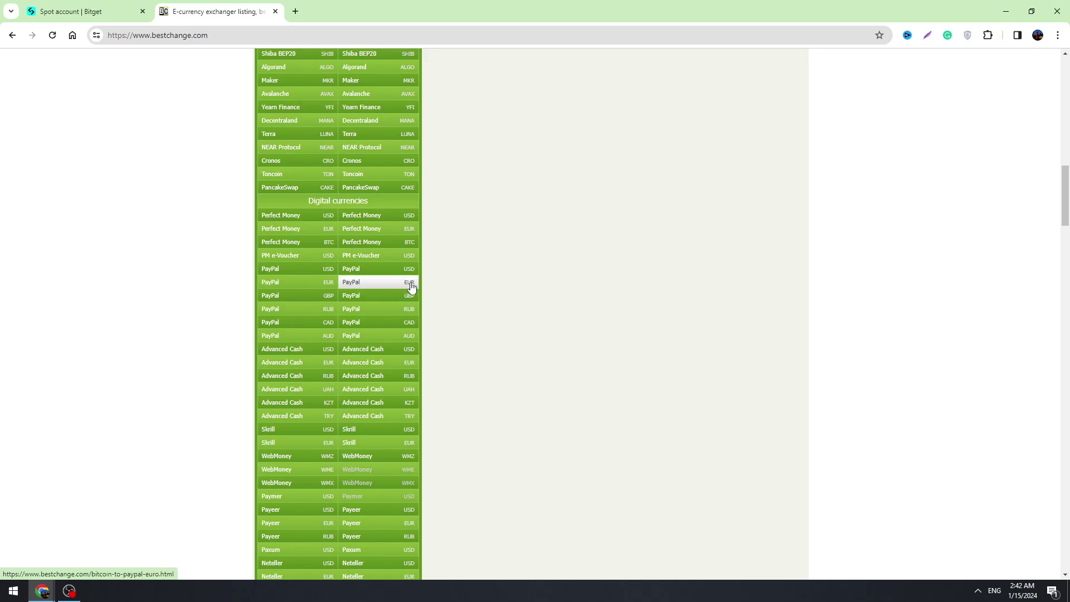
pyautogui.click(378, 271)
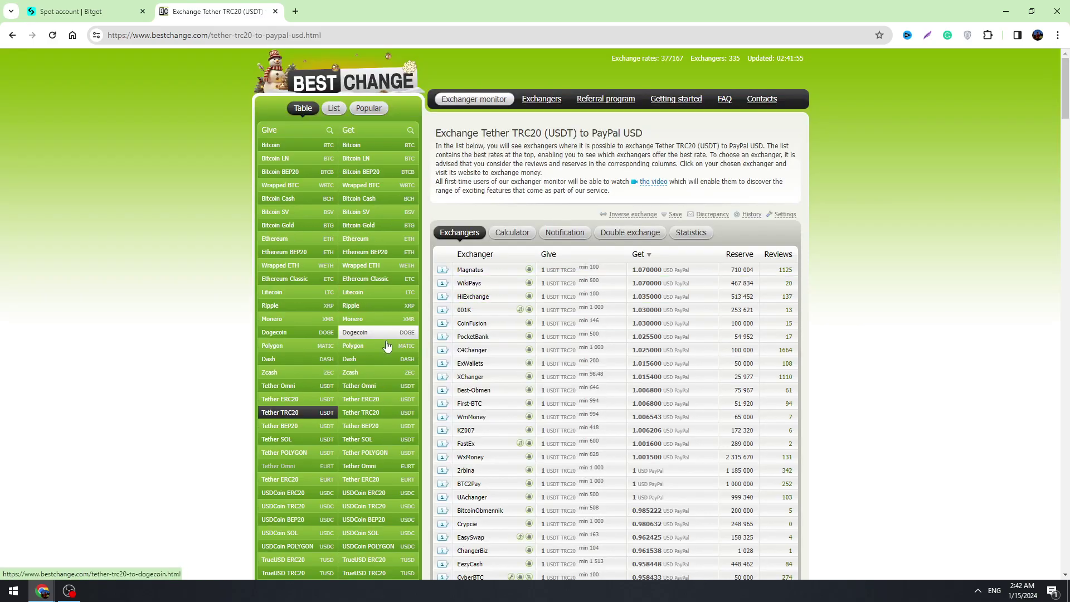
pyautogui.scroll(-4, 495, 213)
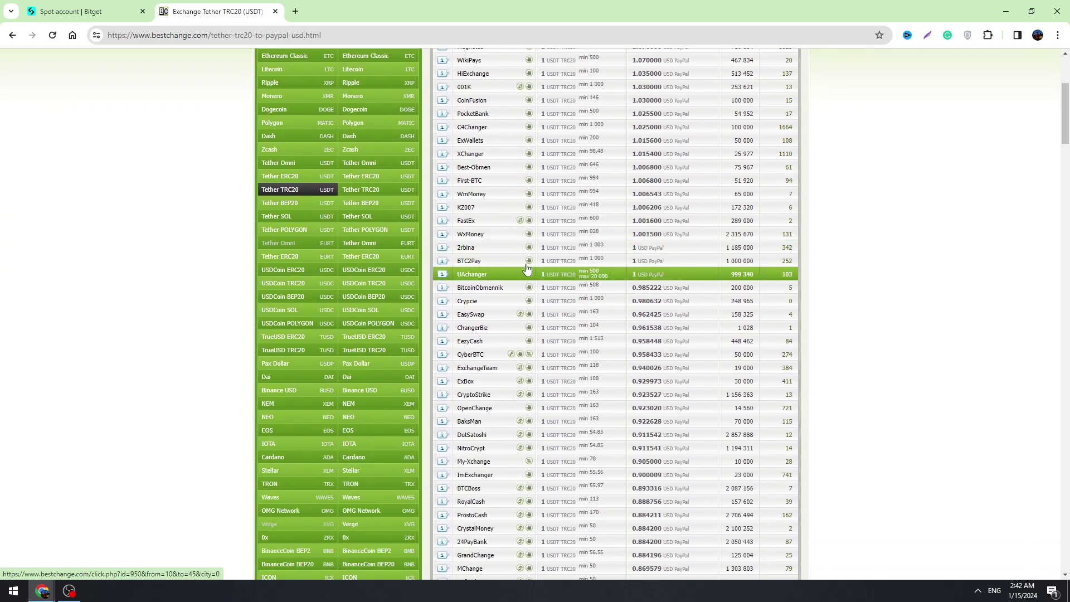
pyautogui.scroll(-4, 540, 183)
pyautogui.scroll(5, 523, 260)
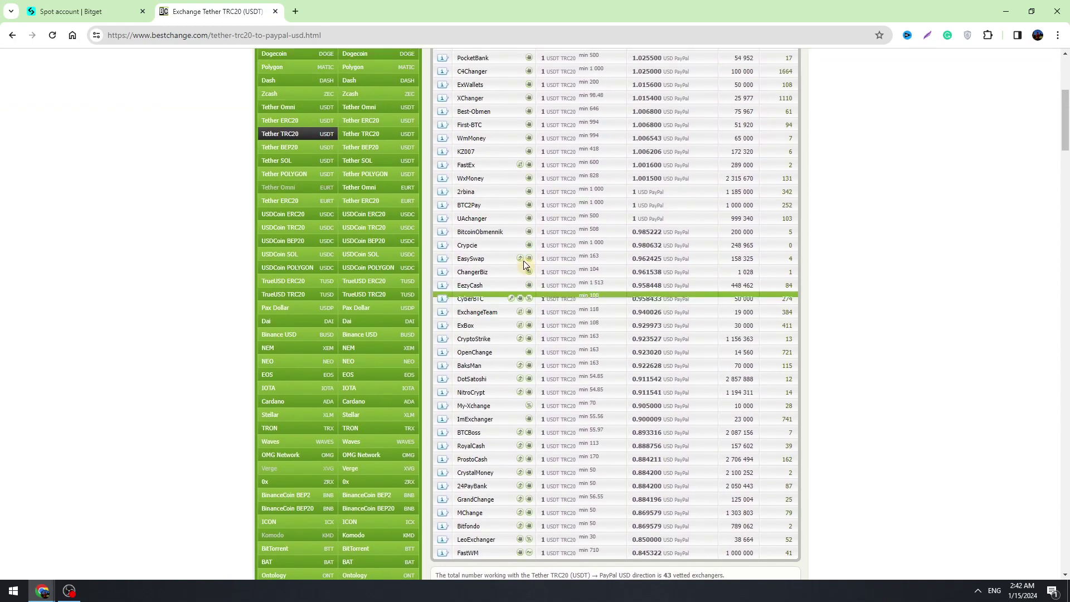
pyautogui.scroll(2, 557, 223)
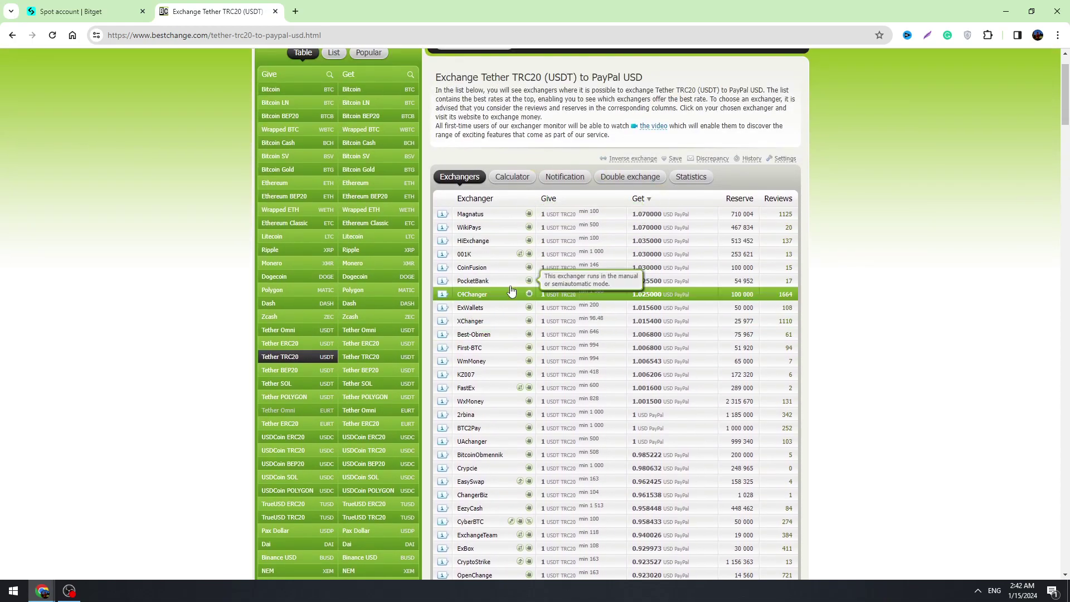
pyautogui.scroll(-2, 616, 263)
pyautogui.scroll(2, 646, 248)
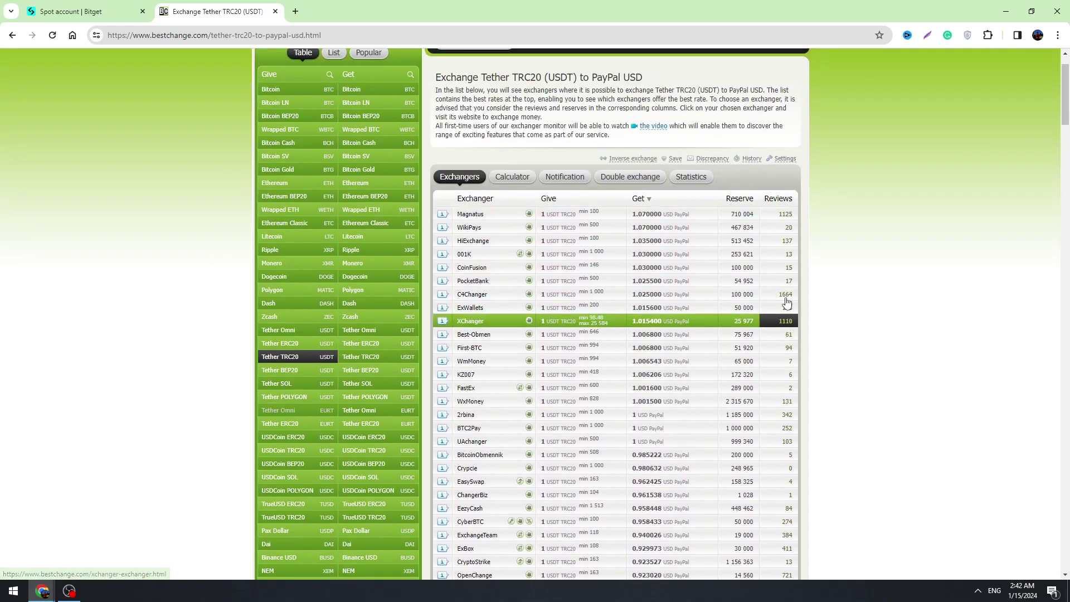
pyautogui.scroll(-2, 775, 217)
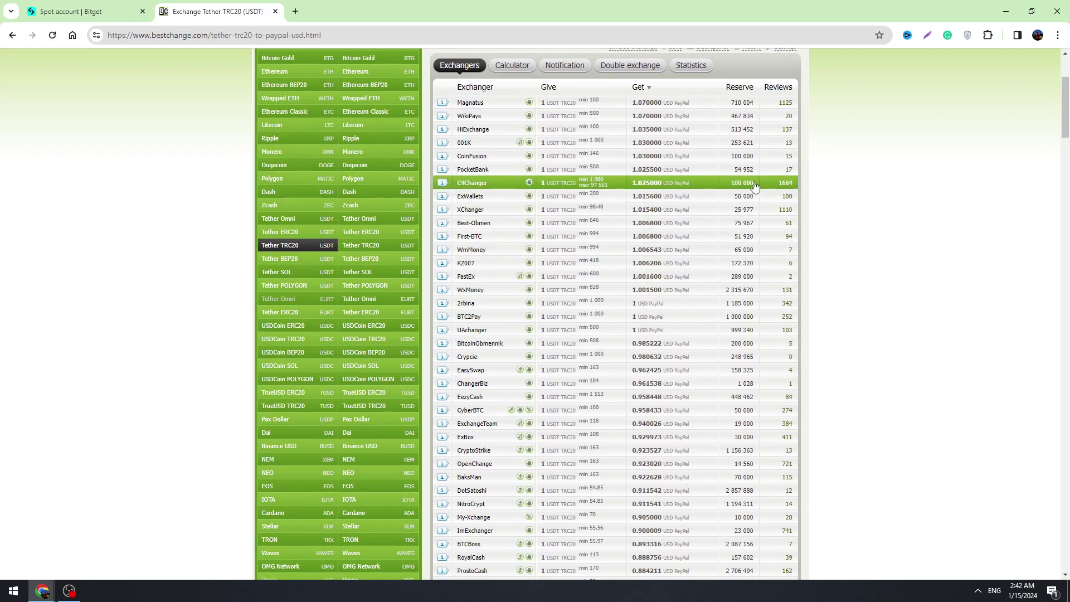
pyautogui.scroll(-3, 791, 357)
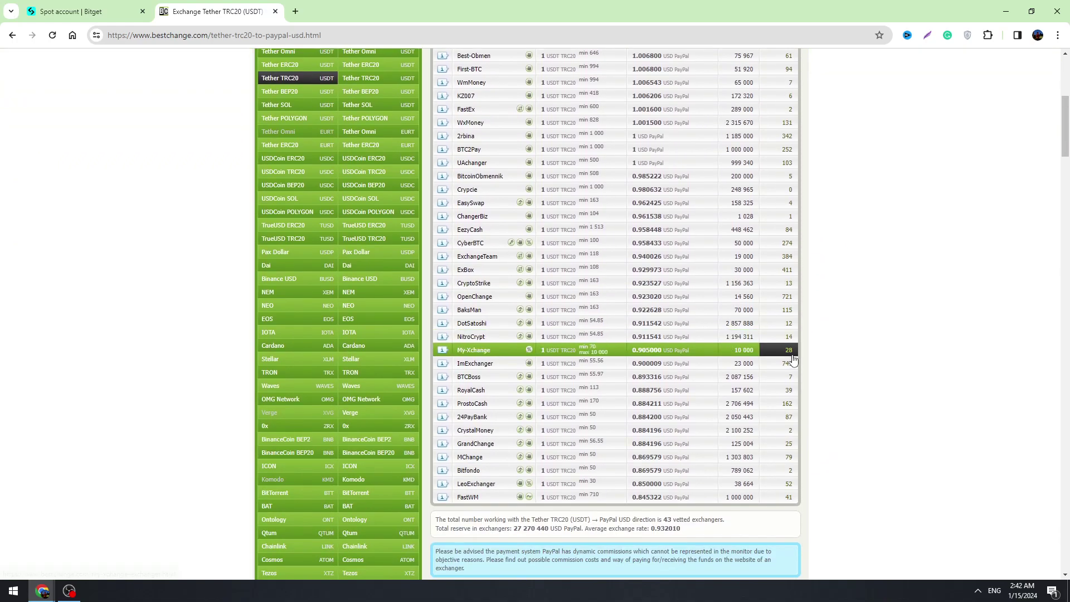
pyautogui.scroll(2, 788, 390)
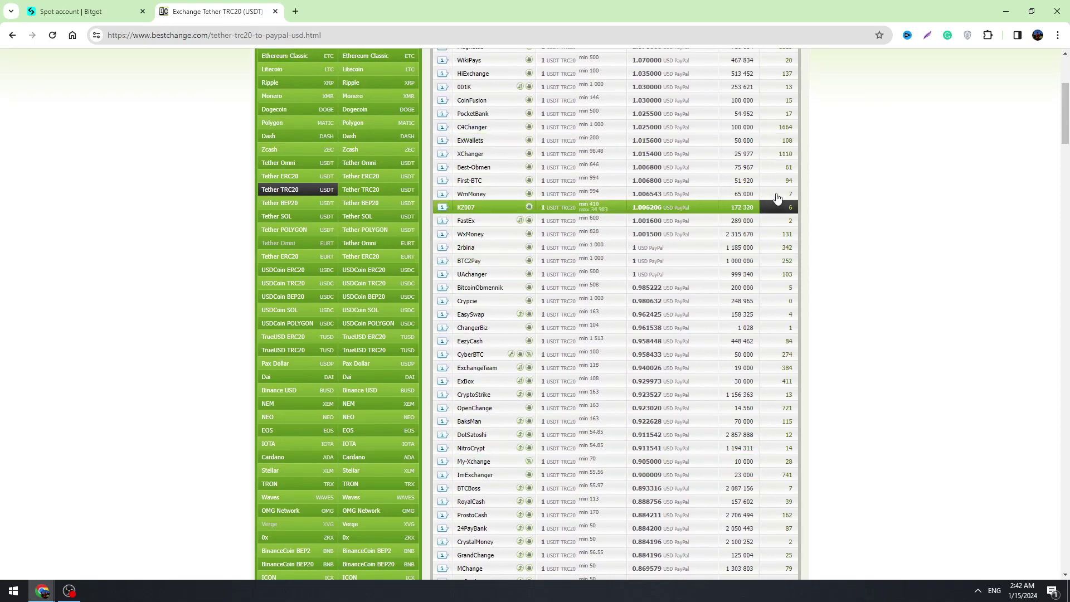
pyautogui.scroll(1, 758, 223)
pyautogui.scroll(2, 750, 230)
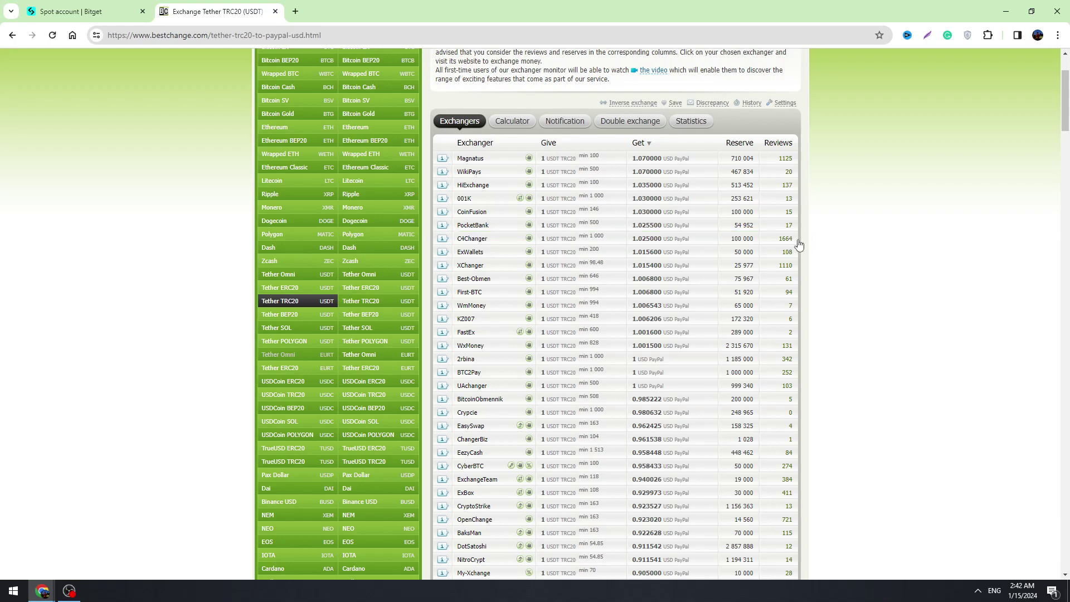
pyautogui.scroll(-3, 736, 295)
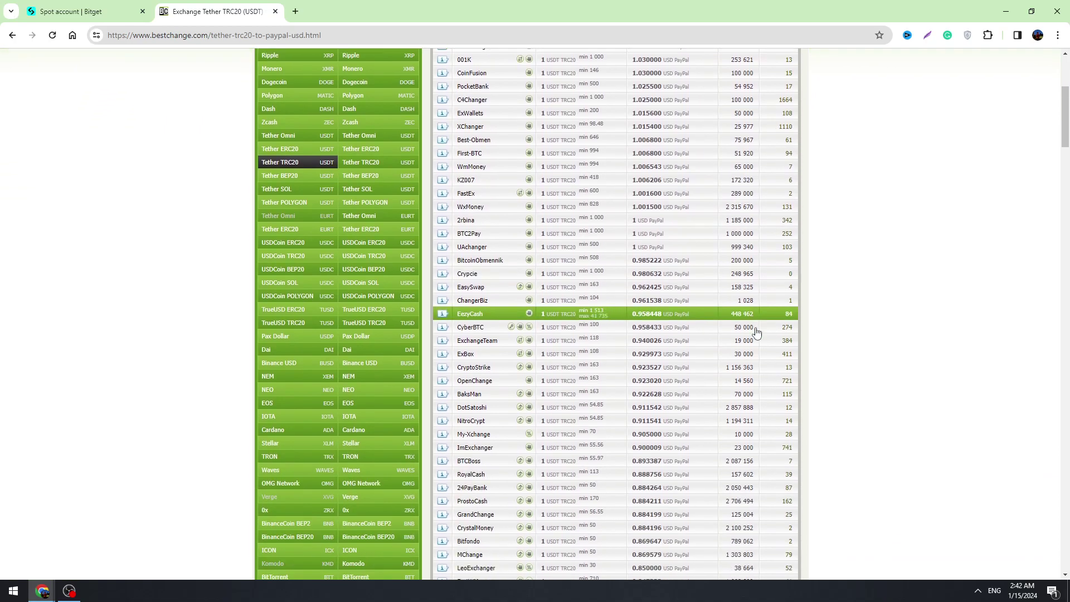
pyautogui.scroll(2, 735, 269)
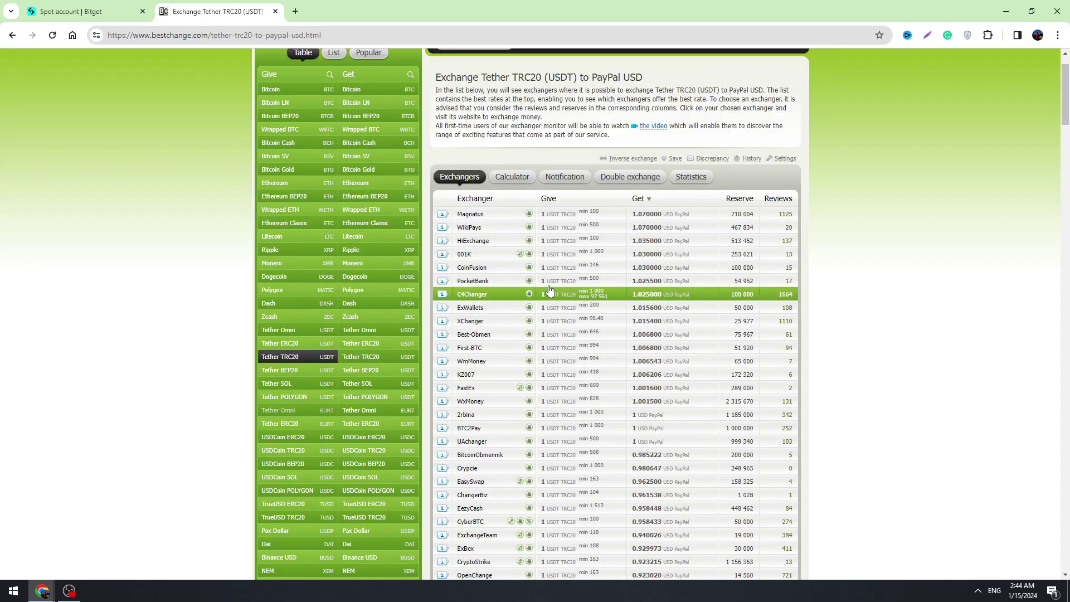
pyautogui.scroll(2, 624, 295)
pyautogui.scroll(-4, 624, 295)
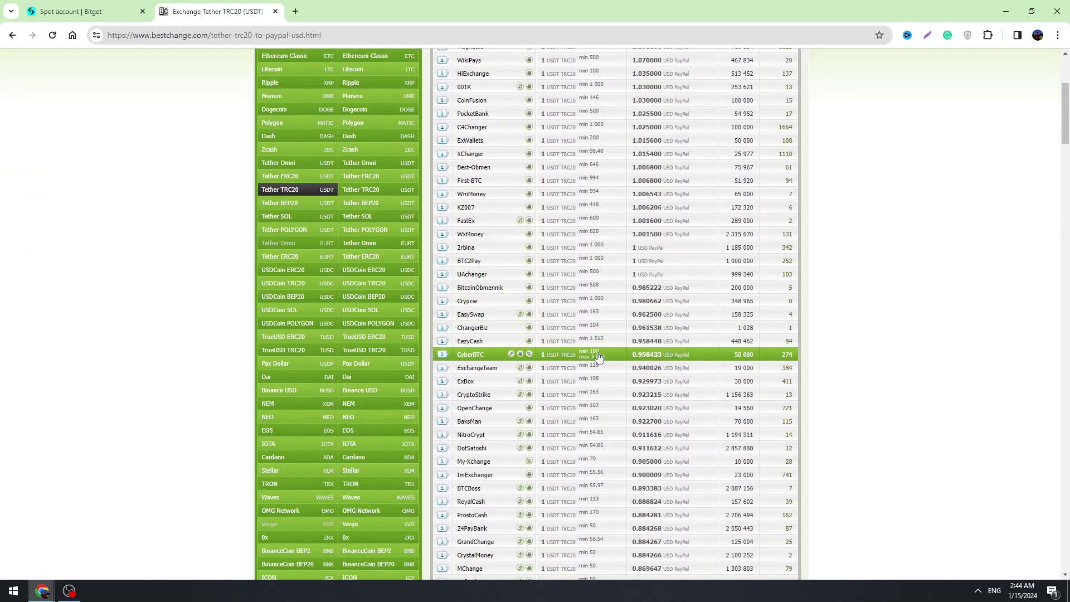
pyautogui.scroll(2, 684, 340)
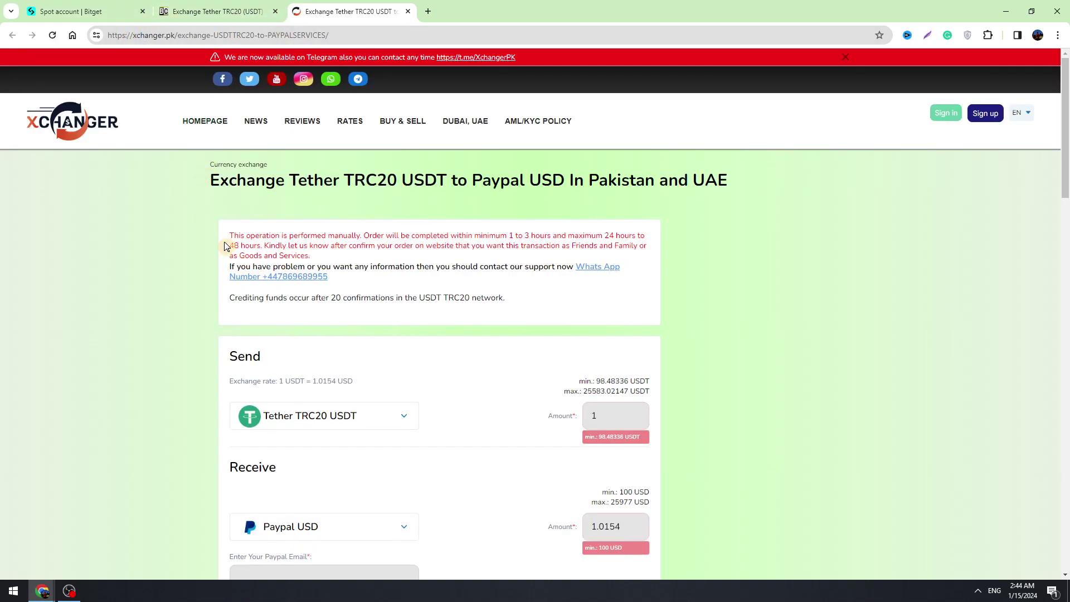
# Enter 100 USDT as the send amount, so Receive shows 101.54 PayPal USD.
pyautogui.scroll(-3, 318, 279)
pyautogui.scroll(-4, 260, 243)
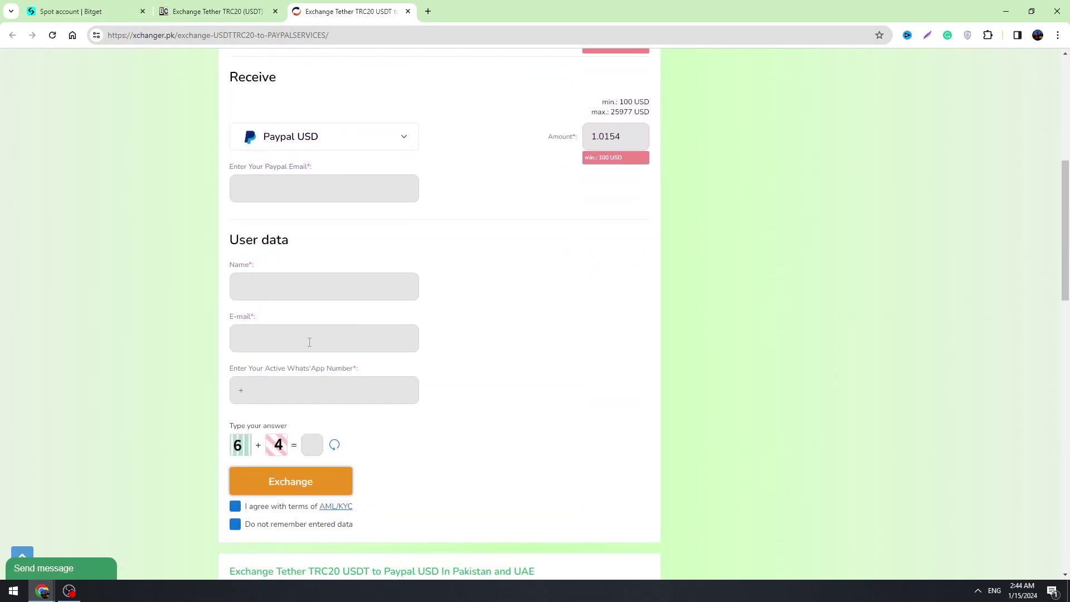
pyautogui.scroll(5, 245, 307)
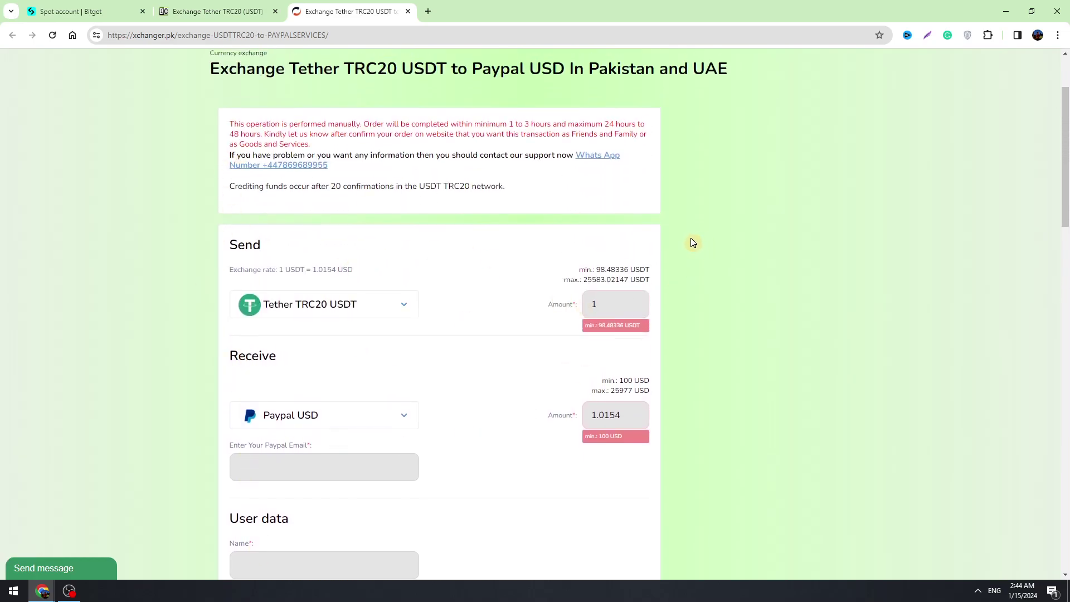
pyautogui.scroll(-2, 390, 268)
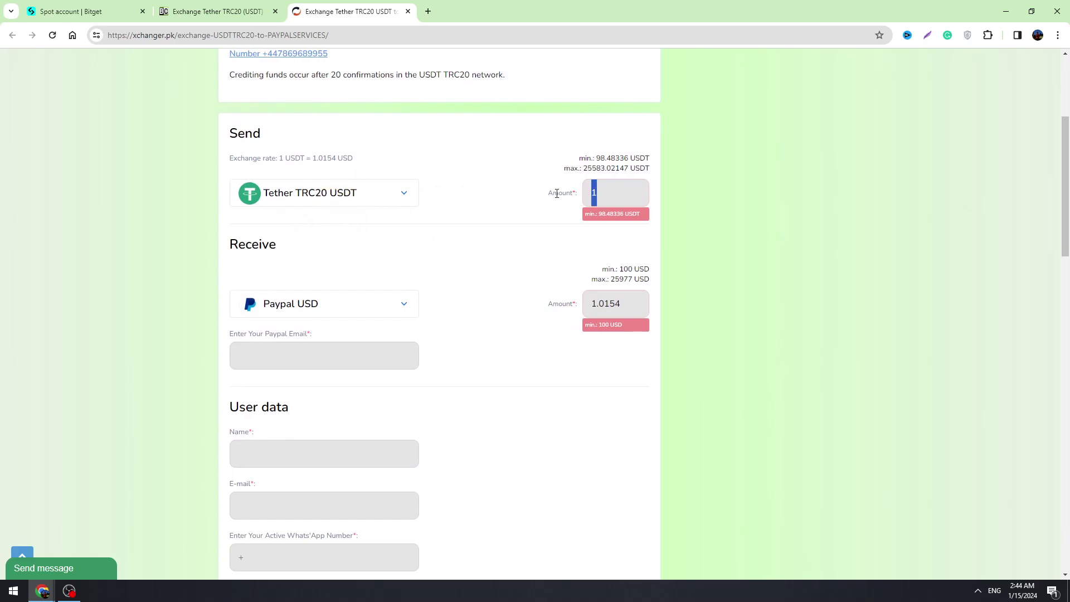
pyautogui.write('100')
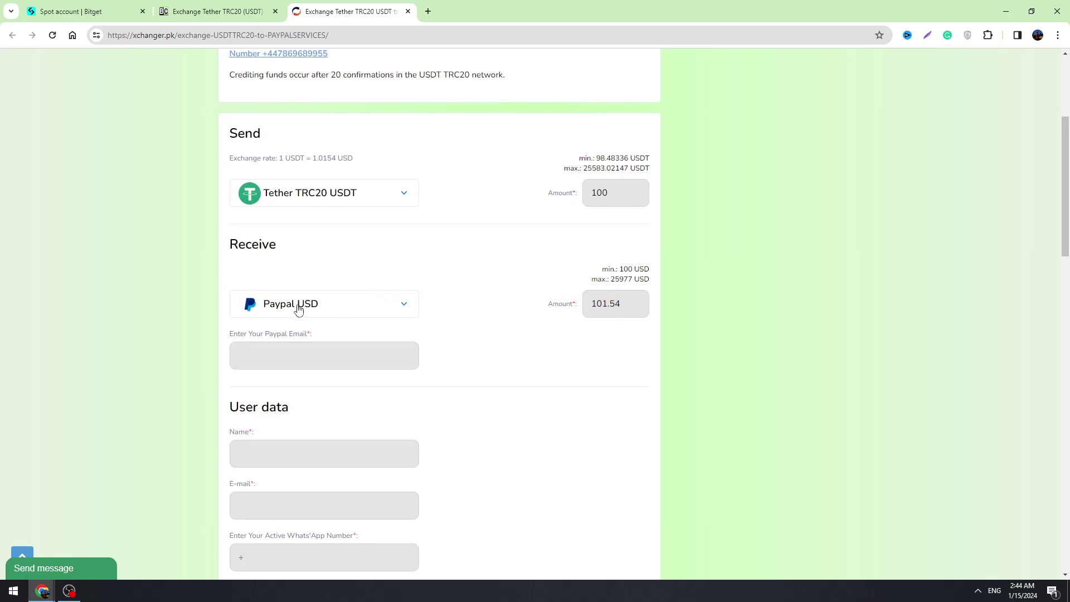
pyautogui.scroll(-3, 309, 196)
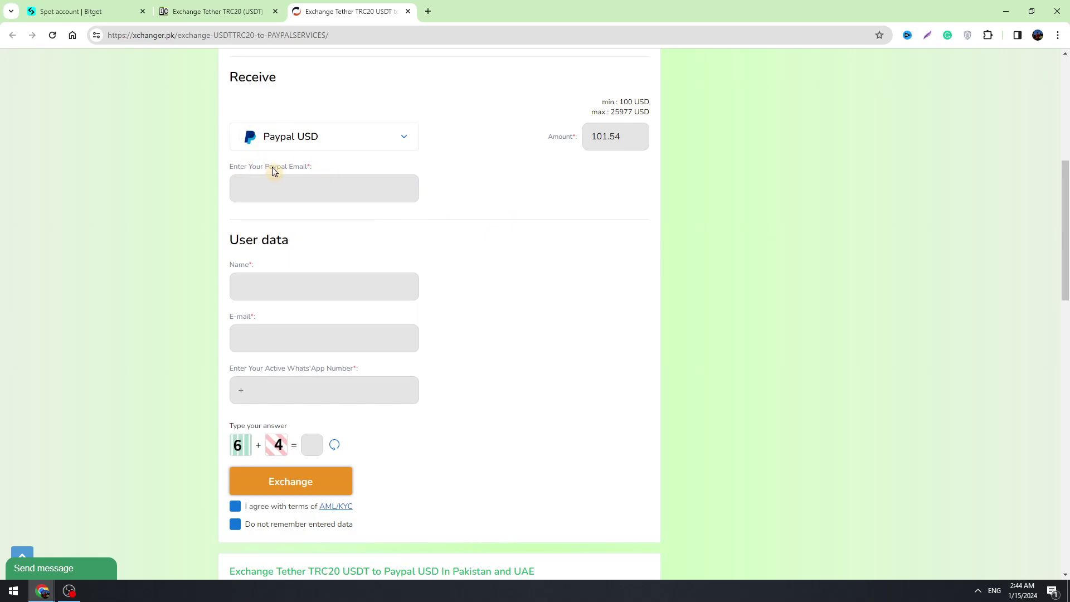
pyautogui.scroll(-2, 304, 218)
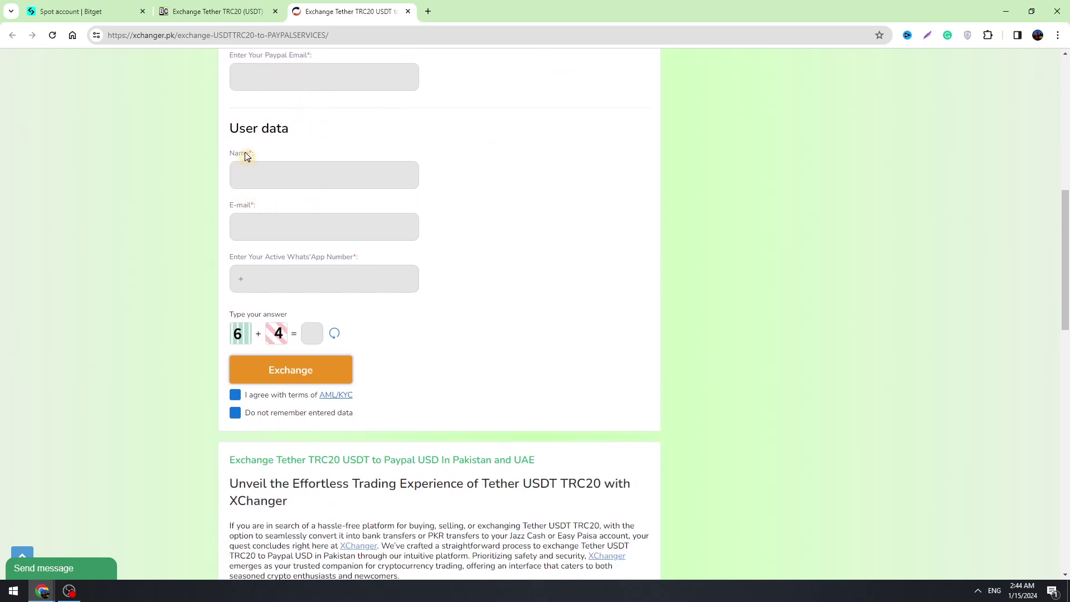
pyautogui.scroll(2, 247, 156)
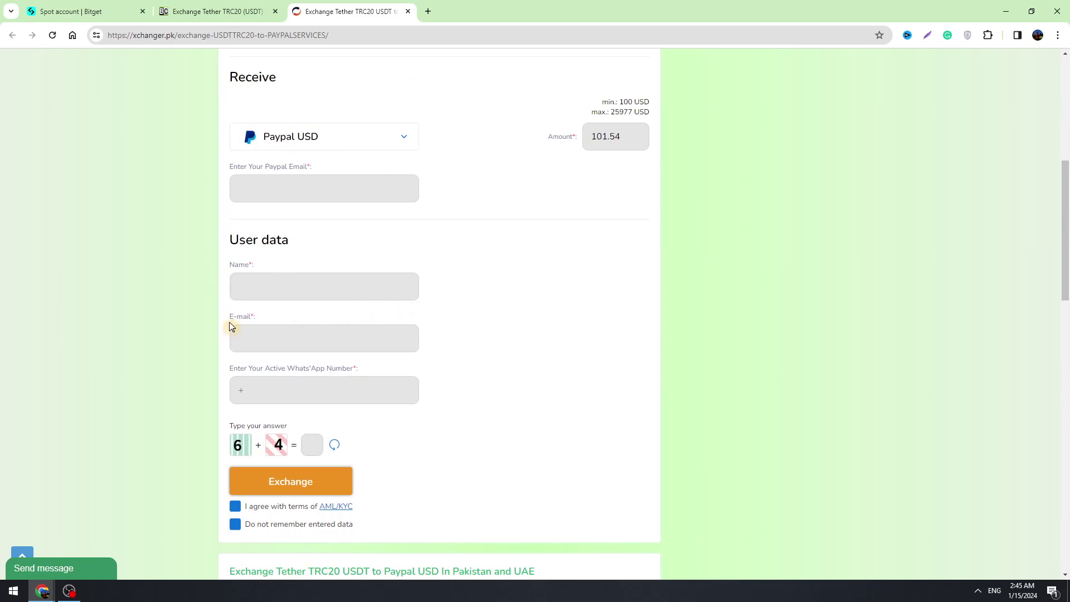
pyautogui.scroll(-2, 316, 296)
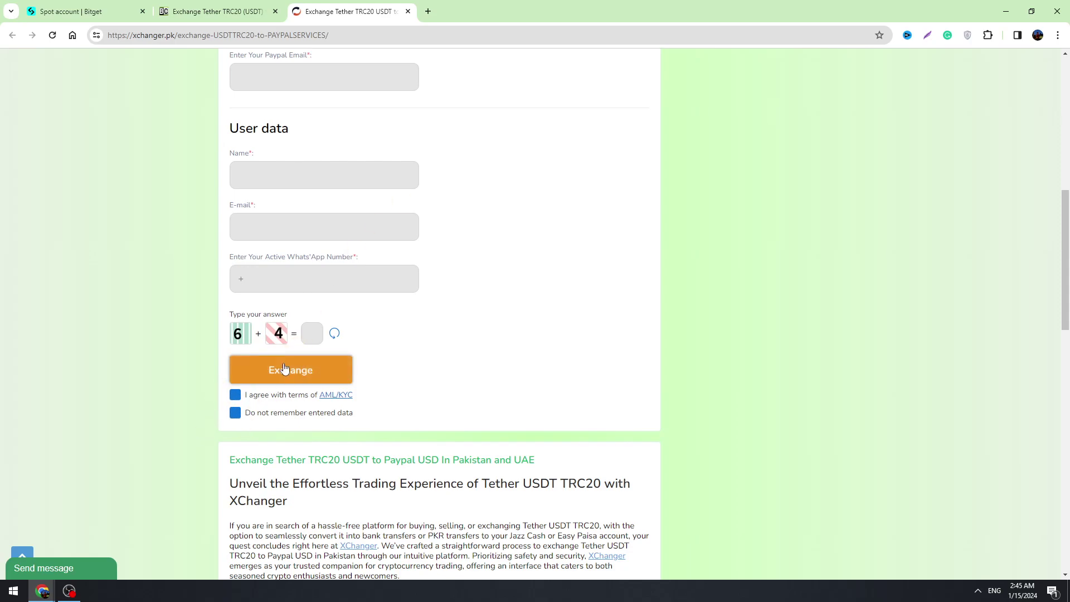
pyautogui.scroll(5, 303, 371)
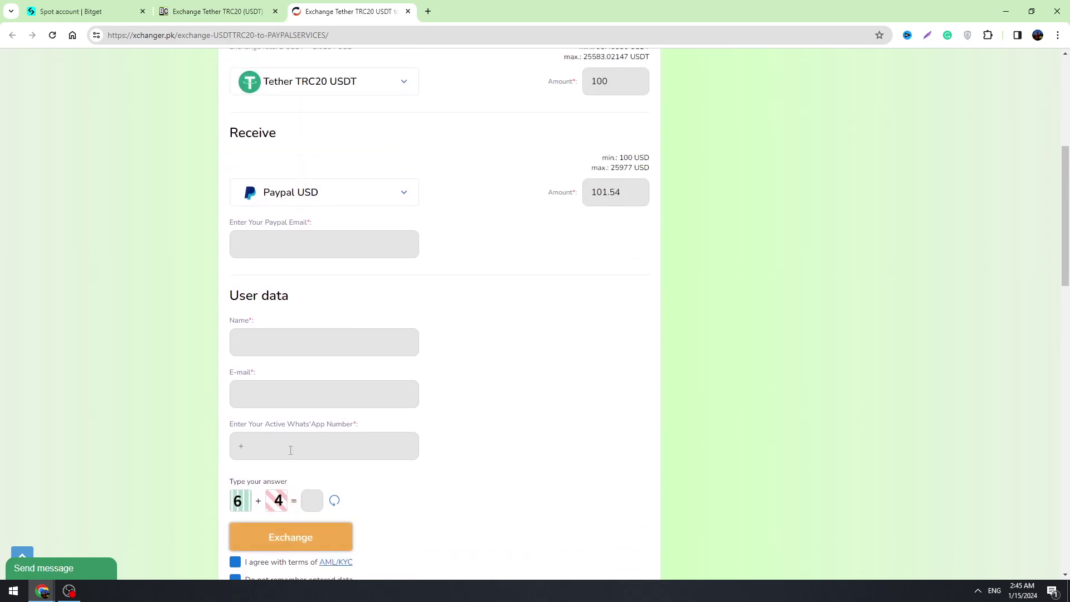
pyautogui.scroll(2, 301, 353)
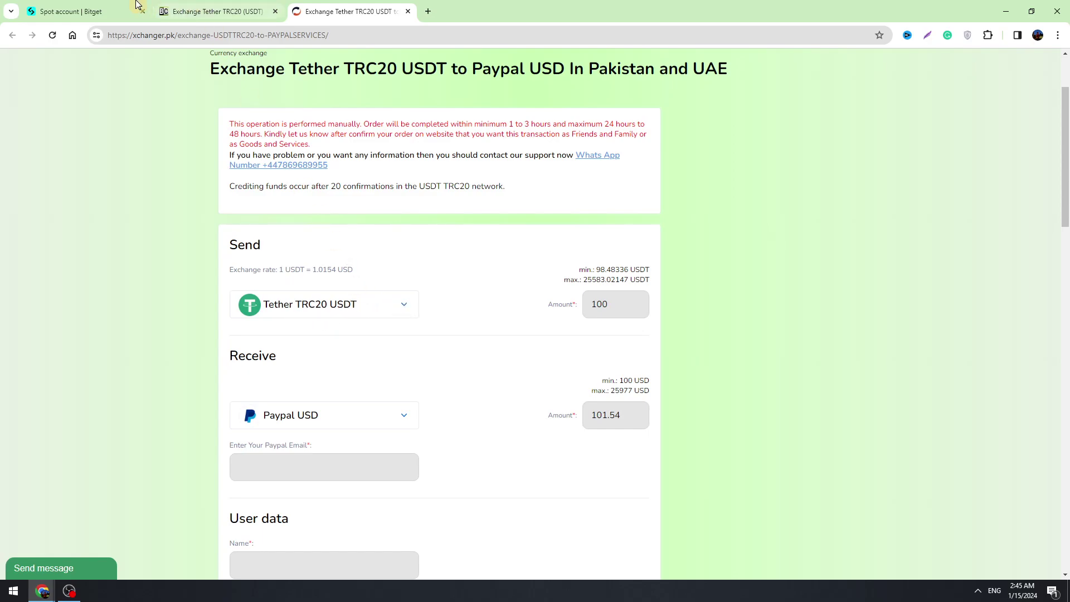
# Bring the Bitget spot account to the front, showing 93.56367831 USDT available.
pyautogui.click(97, 12)
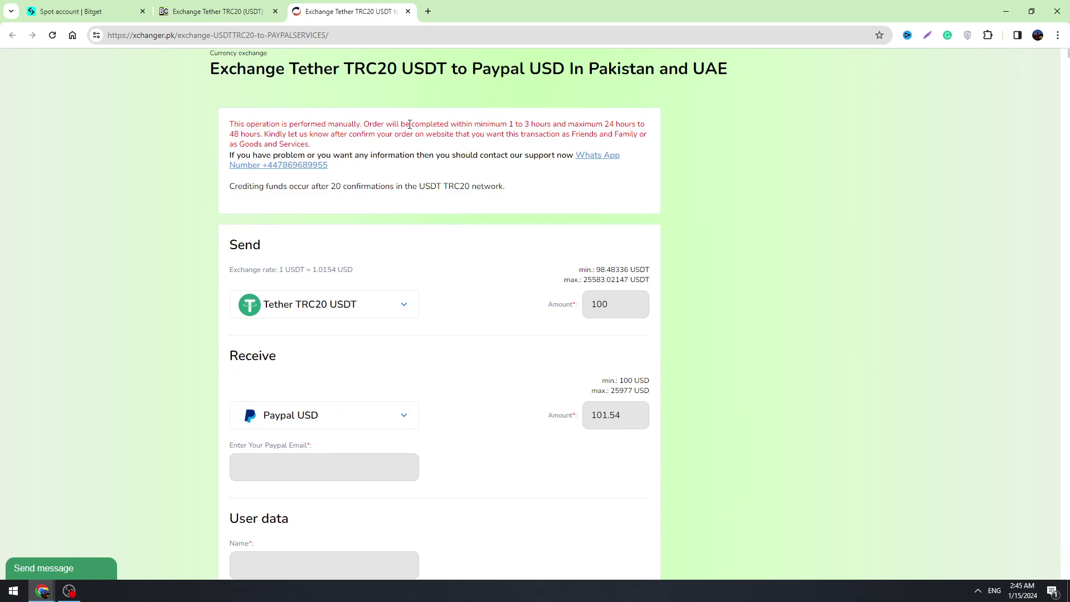
pyautogui.scroll(2, 415, 138)
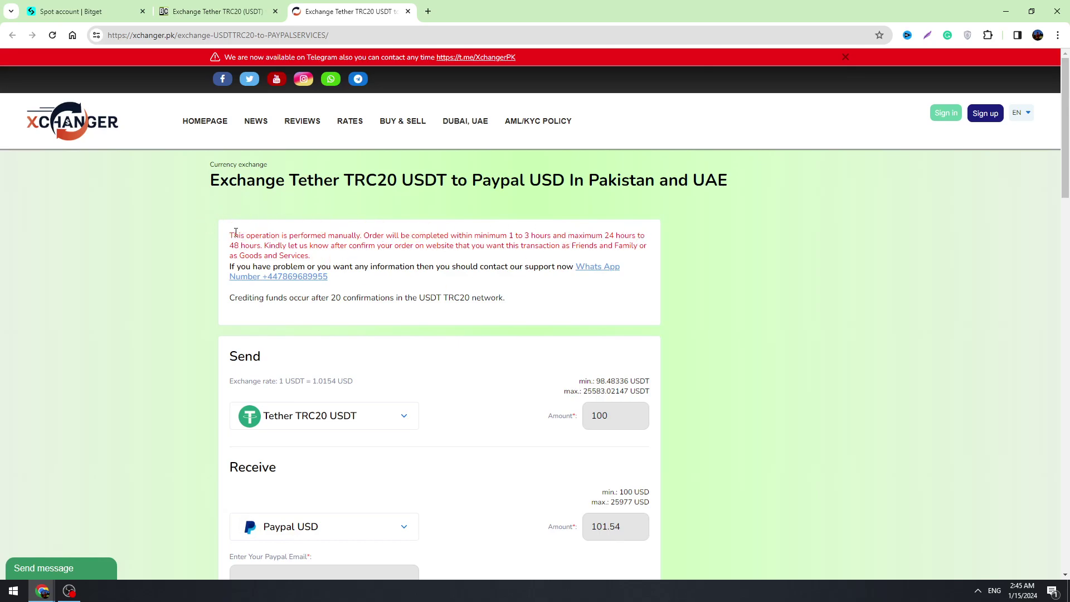
pyautogui.scroll(-4, 370, 317)
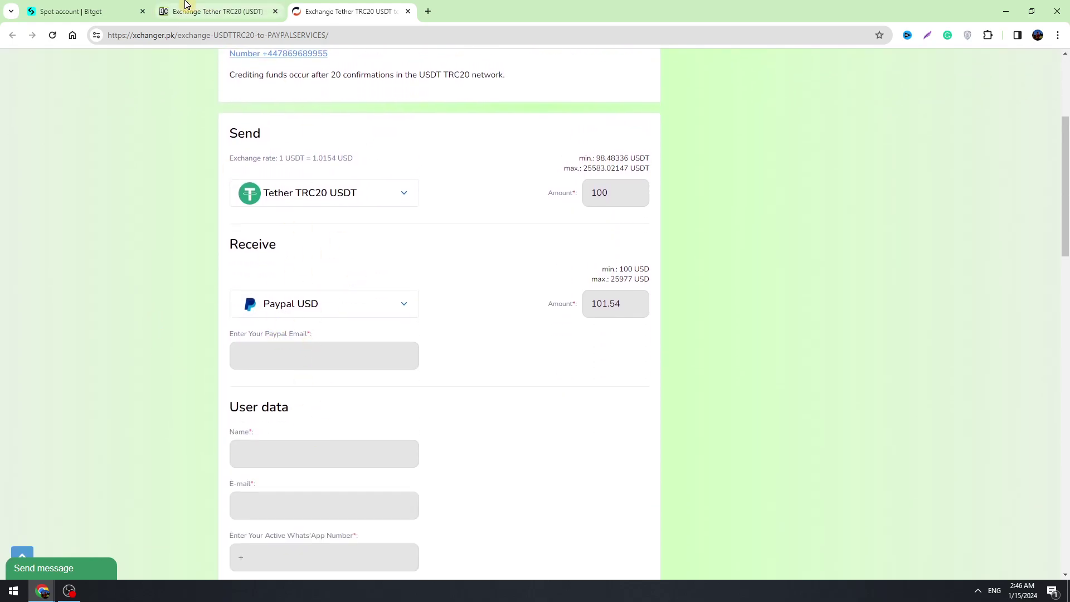
pyautogui.click(75, 10)
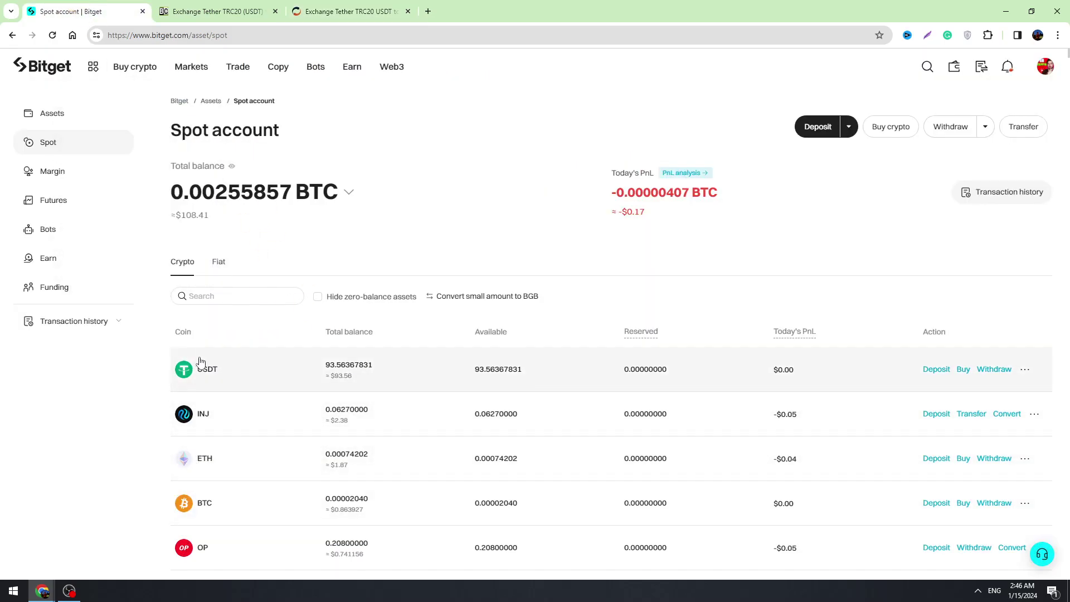
pyautogui.click(331, 6)
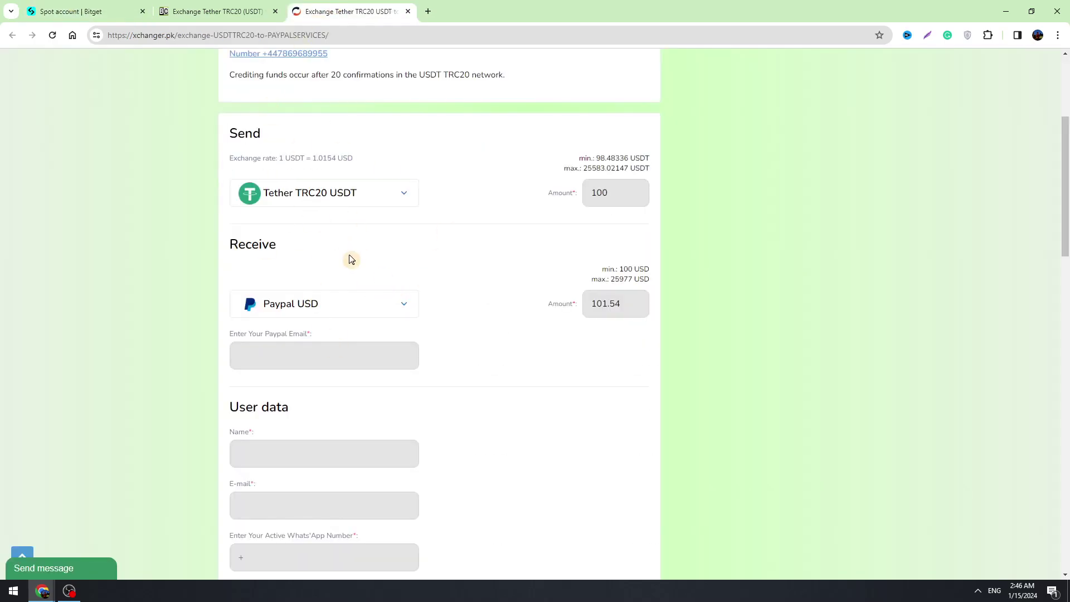
pyautogui.scroll(-2, 373, 291)
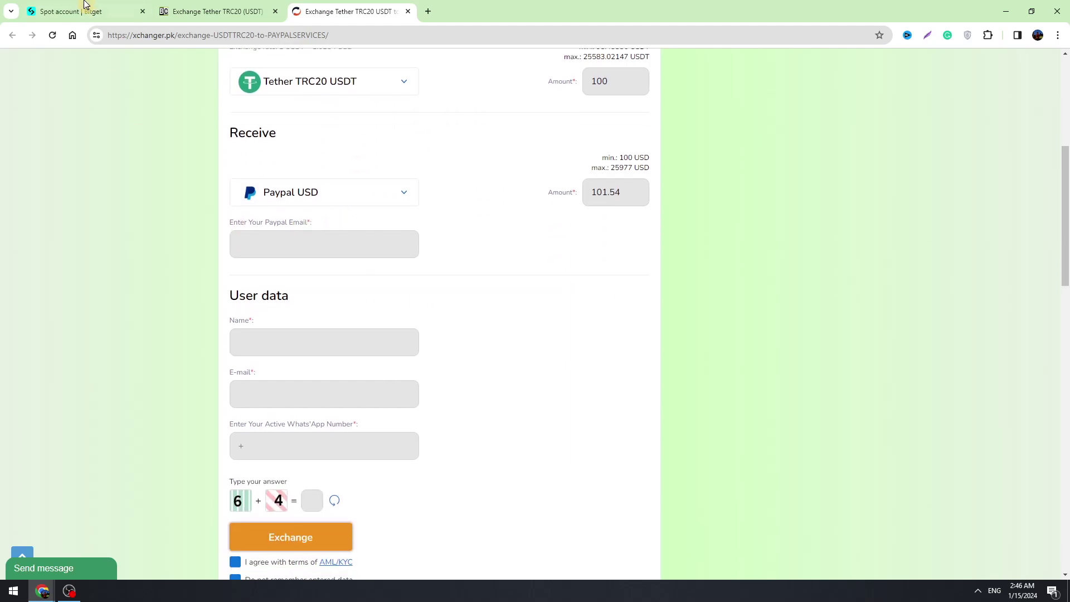
pyautogui.click(75, 10)
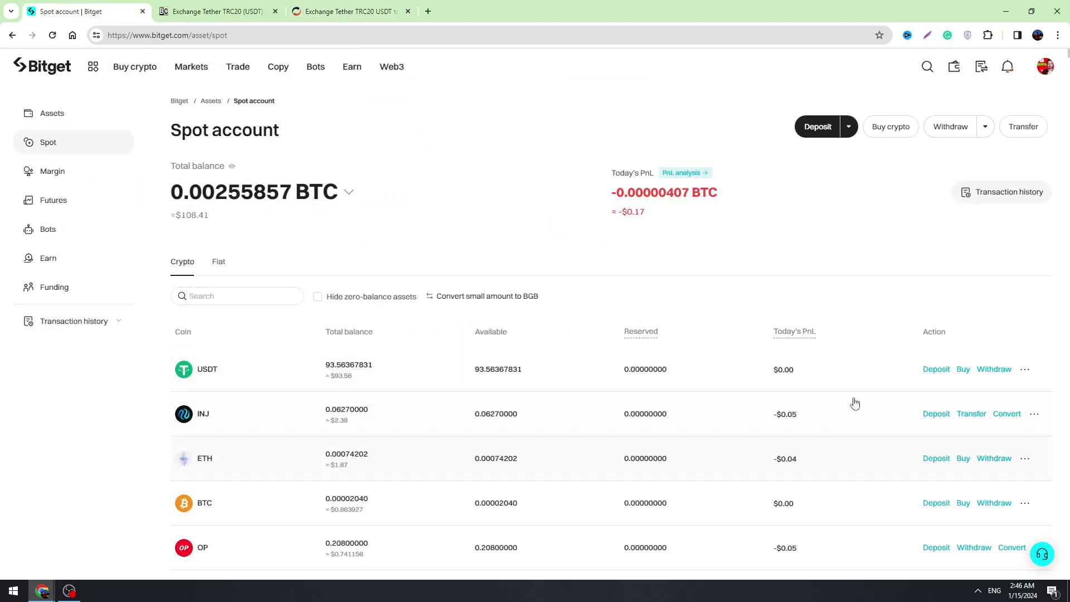
# Open the USDT withdrawal on the TRX (TRC20) network and focus the empty address field.
pyautogui.click(989, 372)
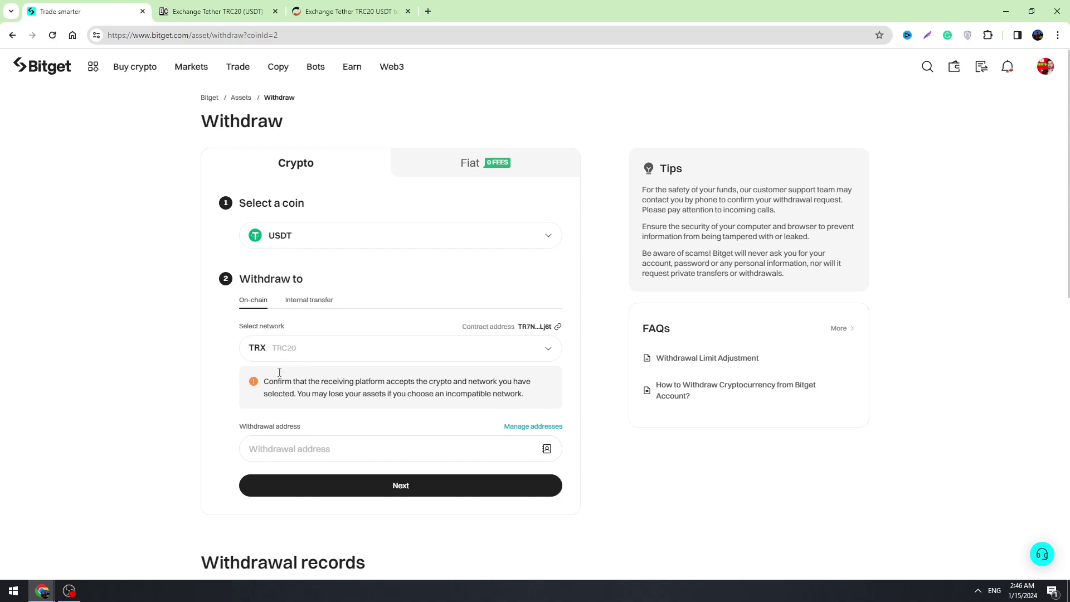
pyautogui.scroll(-2, 281, 363)
pyautogui.click(280, 341)
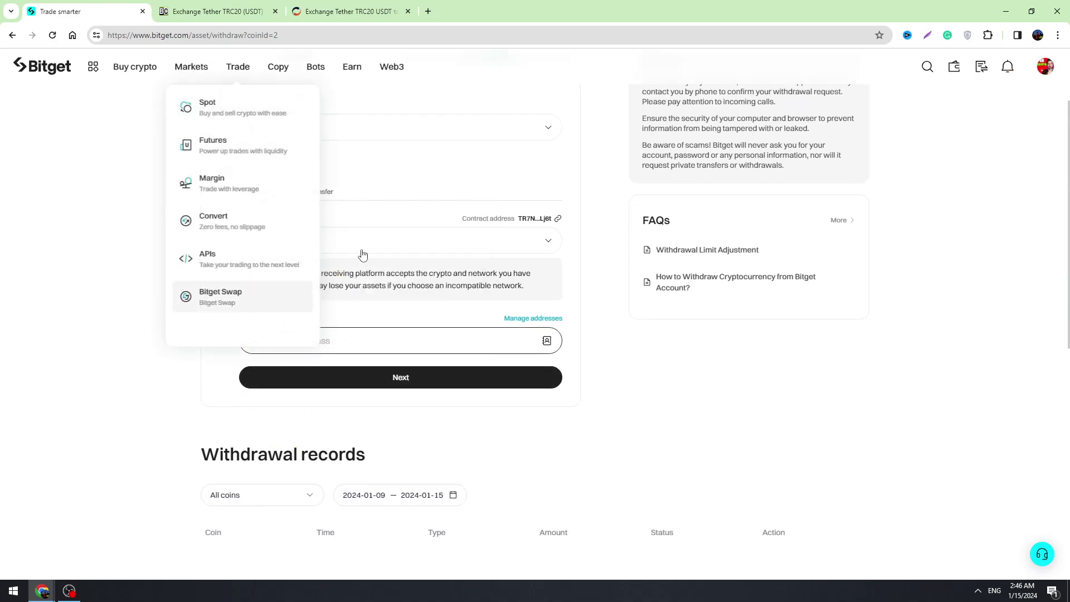
# Compare the XChanger exchange form with the Bitget withdrawal page, ending on Bitget.
pyautogui.click(346, 12)
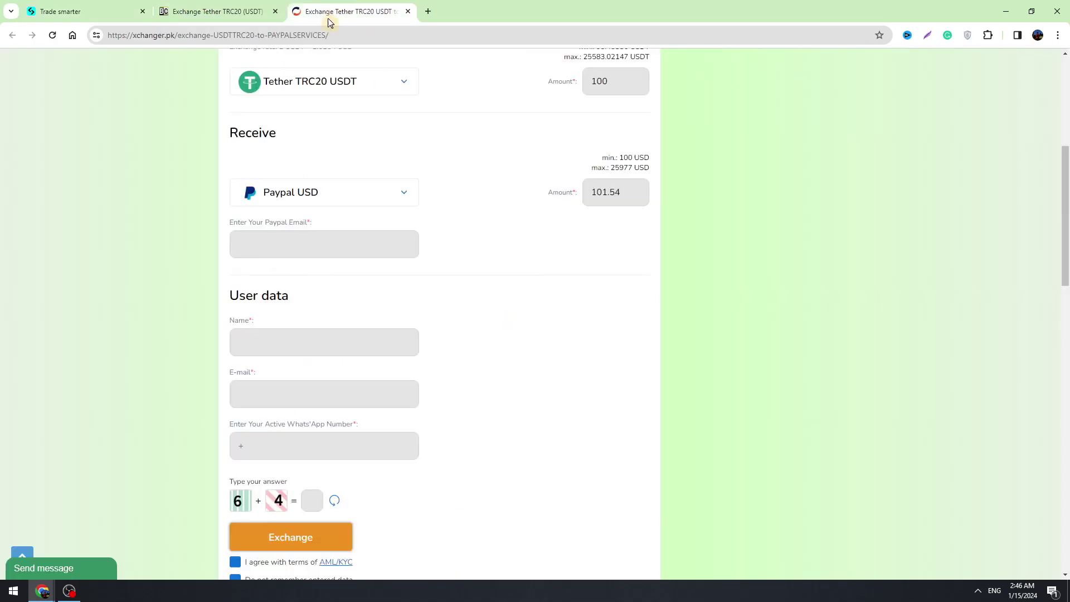
pyautogui.click(132, 6)
pyautogui.hotkey('ctrl', 'shift', 'Tab')
pyautogui.click(133, 7)
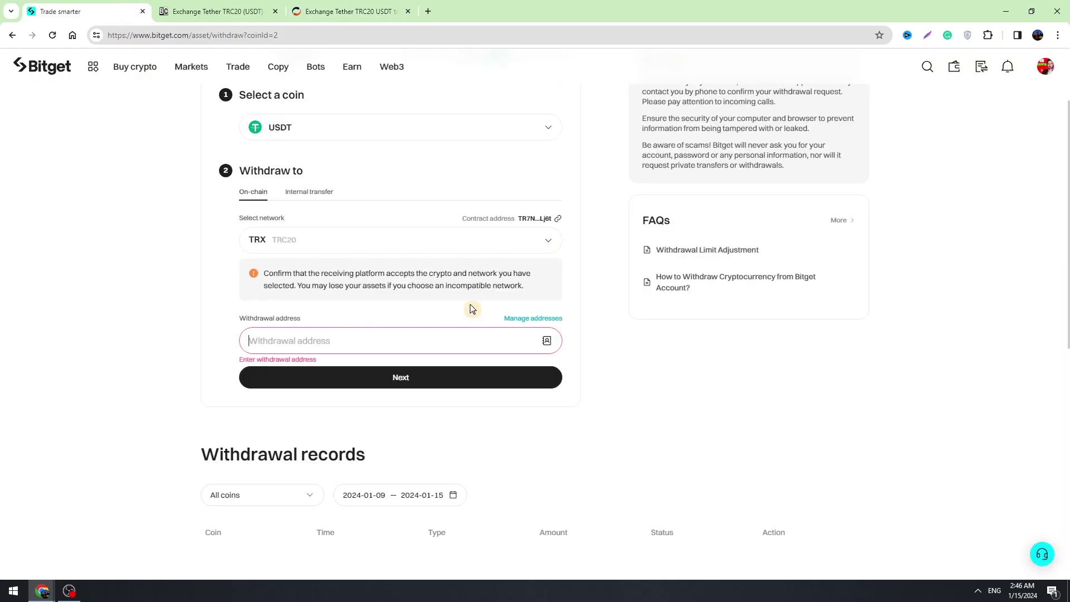
pyautogui.click(343, 6)
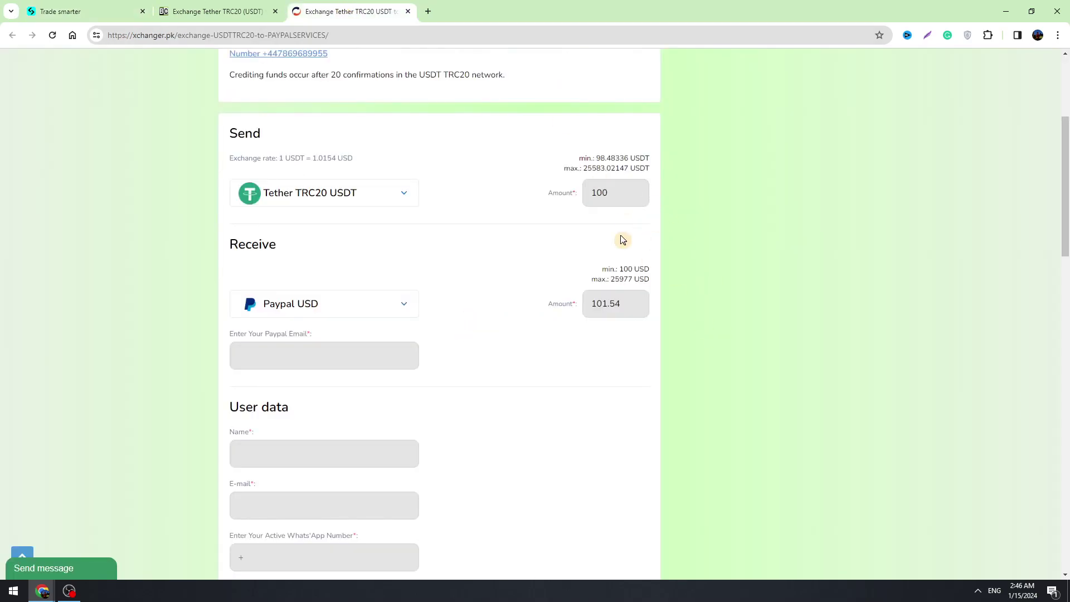
pyautogui.hotkey('ctrl', 'Tab')
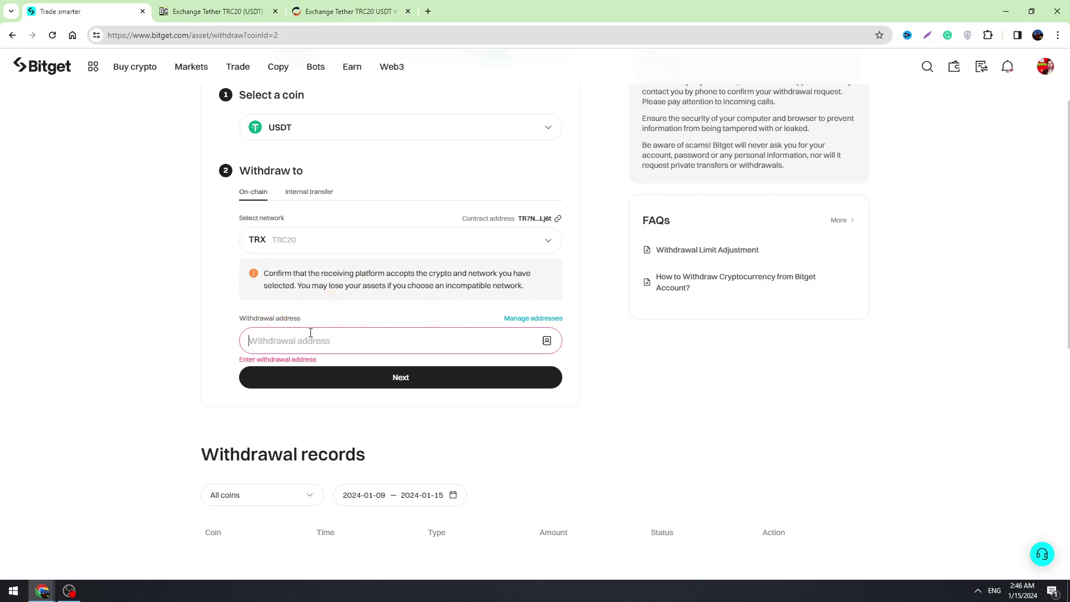
pyautogui.click(257, 7)
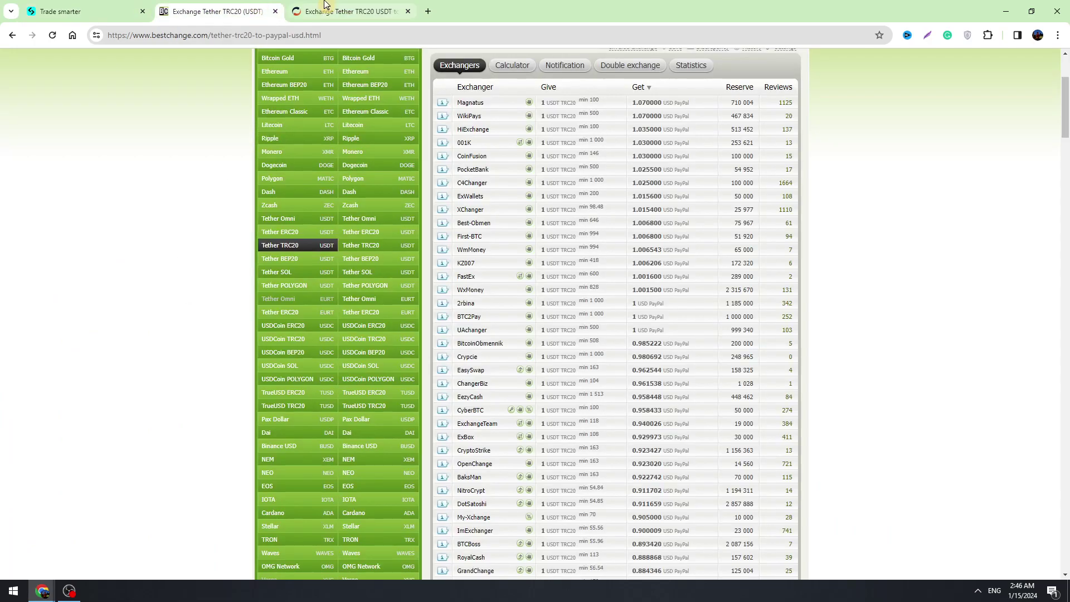
pyautogui.click(306, 12)
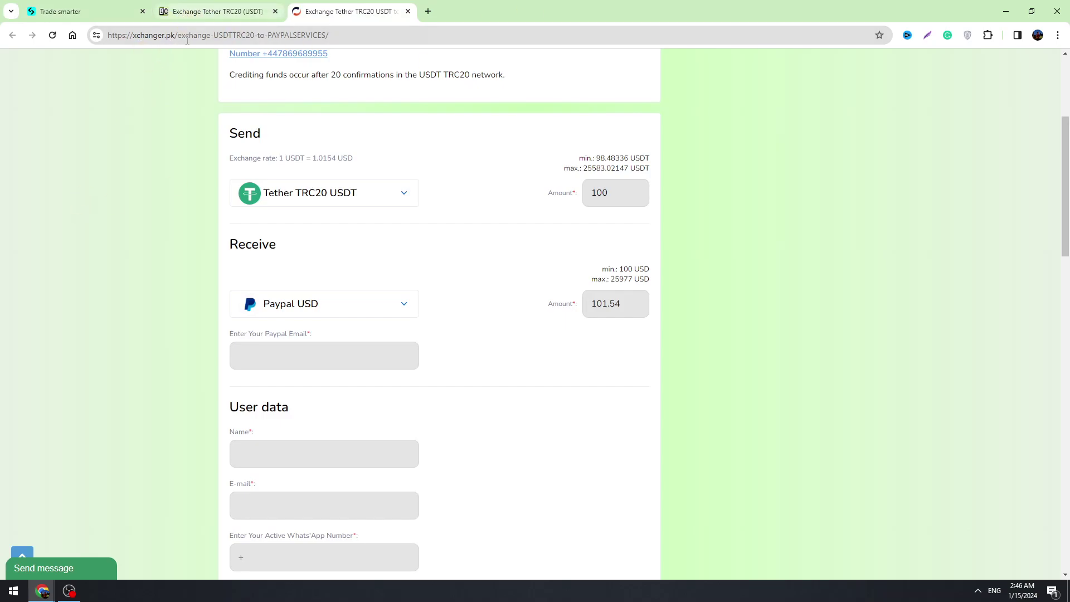
pyautogui.click(174, 35)
pyautogui.moveTo(175, 35); pyautogui.dragTo(116, 34)
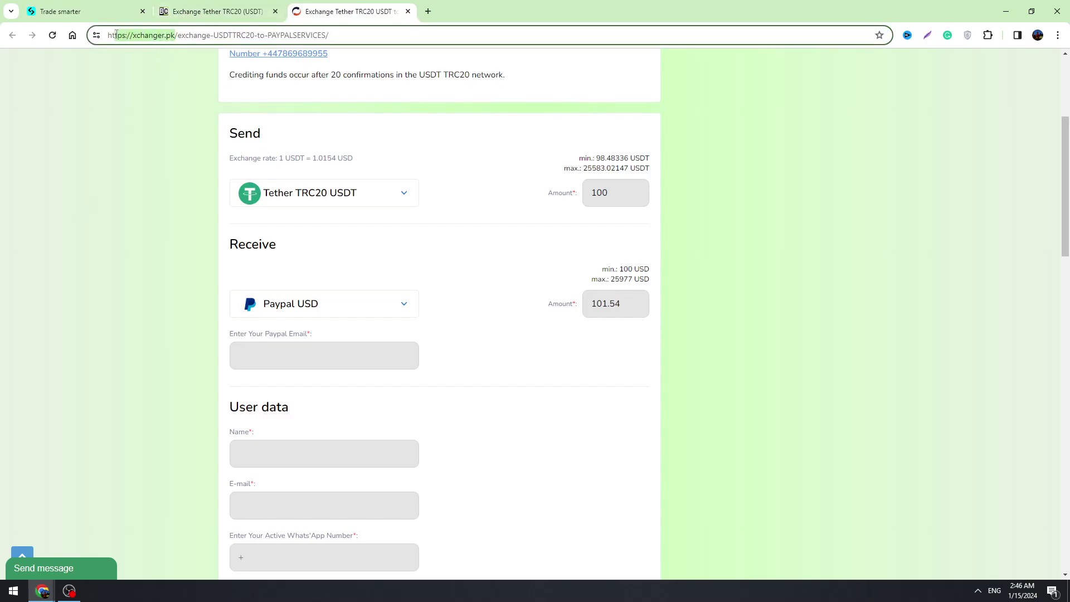
pyautogui.rightClick(138, 37)
pyautogui.click(105, 102)
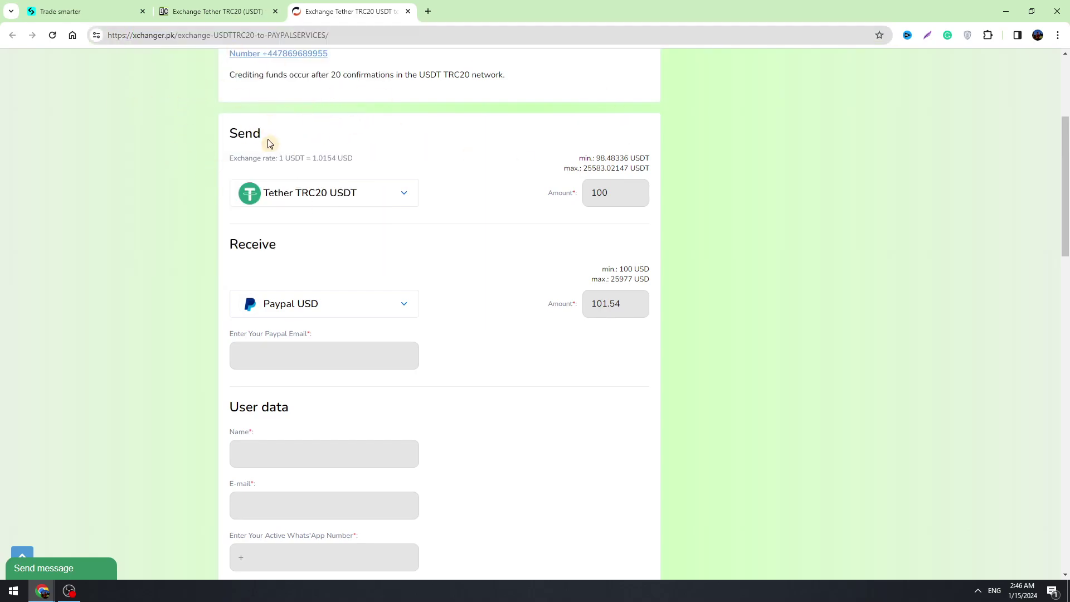
pyautogui.scroll(4, 279, 167)
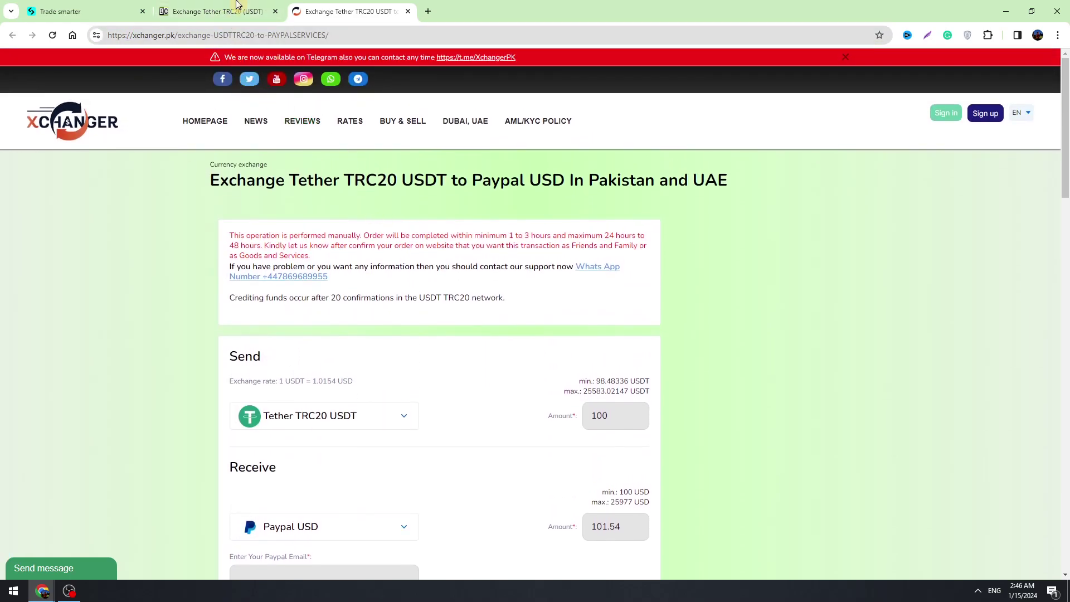
pyautogui.click(237, 7)
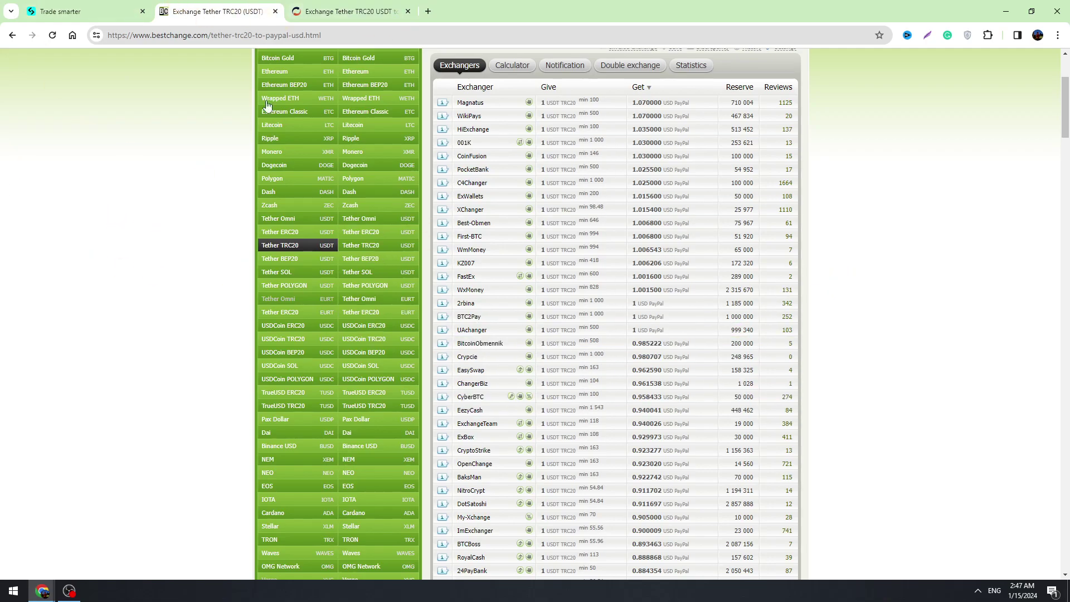
pyautogui.scroll(-5, 553, 344)
pyautogui.scroll(5, 553, 344)
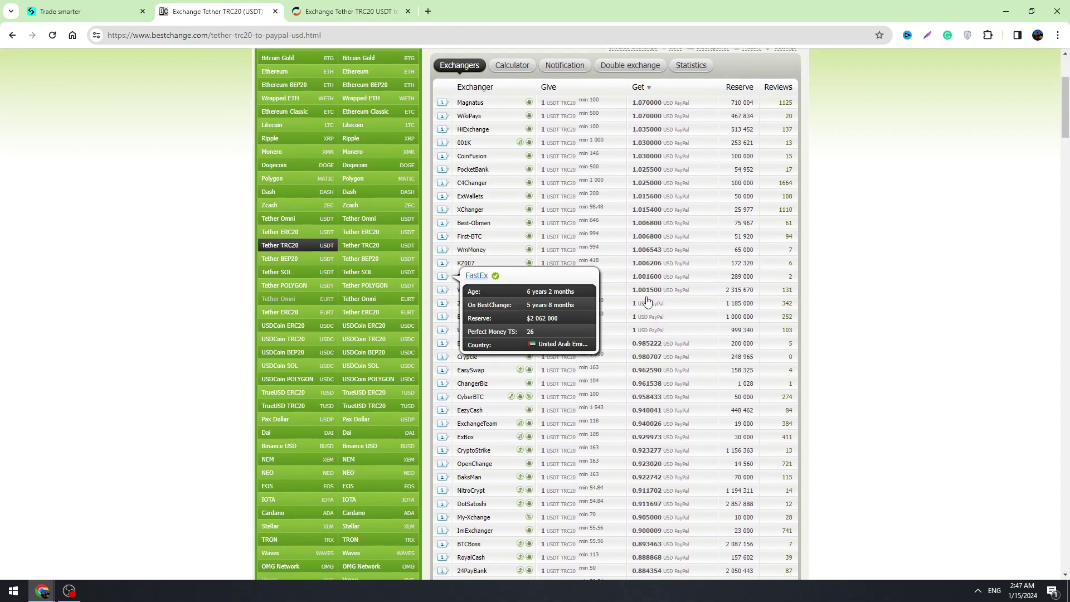
pyautogui.scroll(-2, 641, 251)
pyautogui.scroll(3, 613, 240)
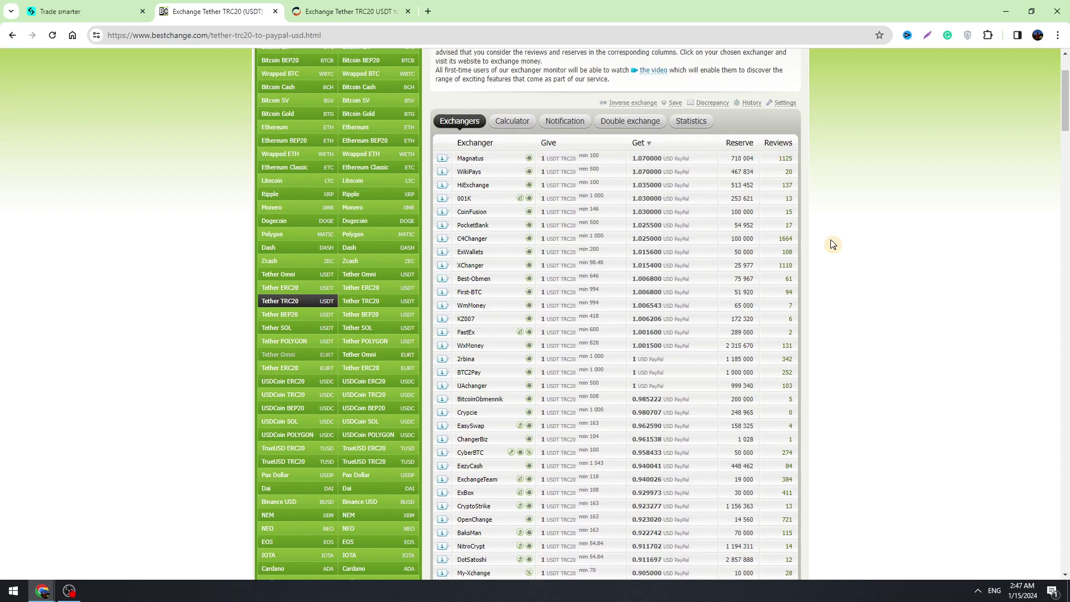